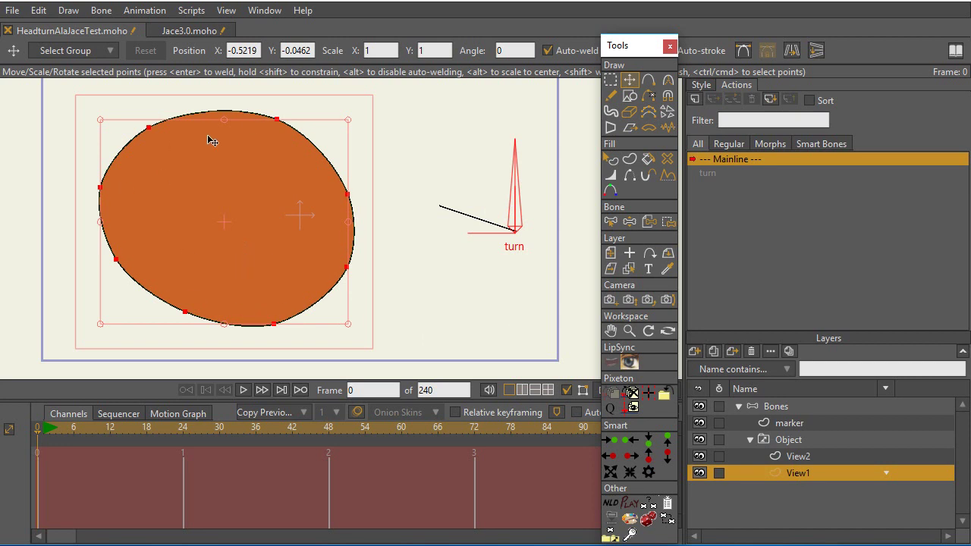
# Step: Display the View2 layer of the Object switch, then switch to the Jace3.0.moho document
pyautogui.click(804, 459)
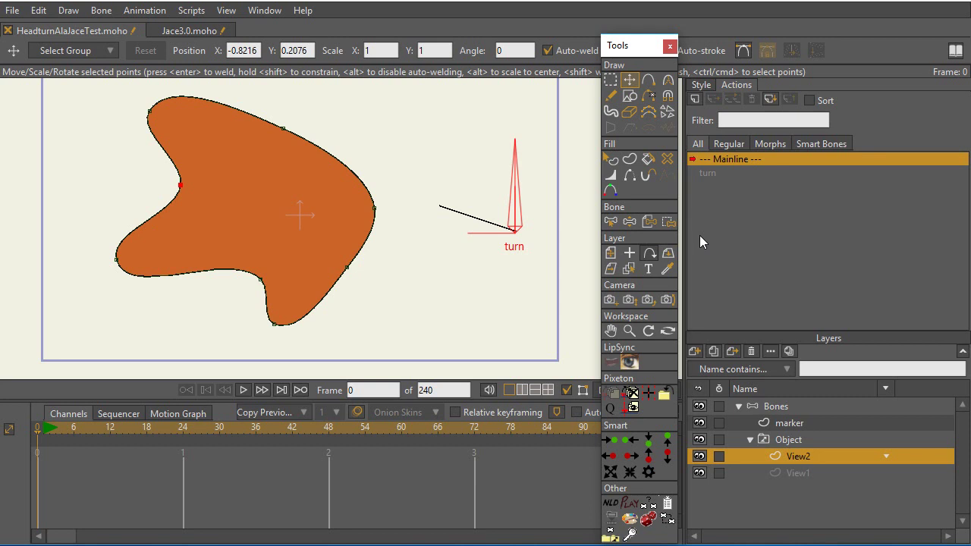
pyautogui.click(171, 158)
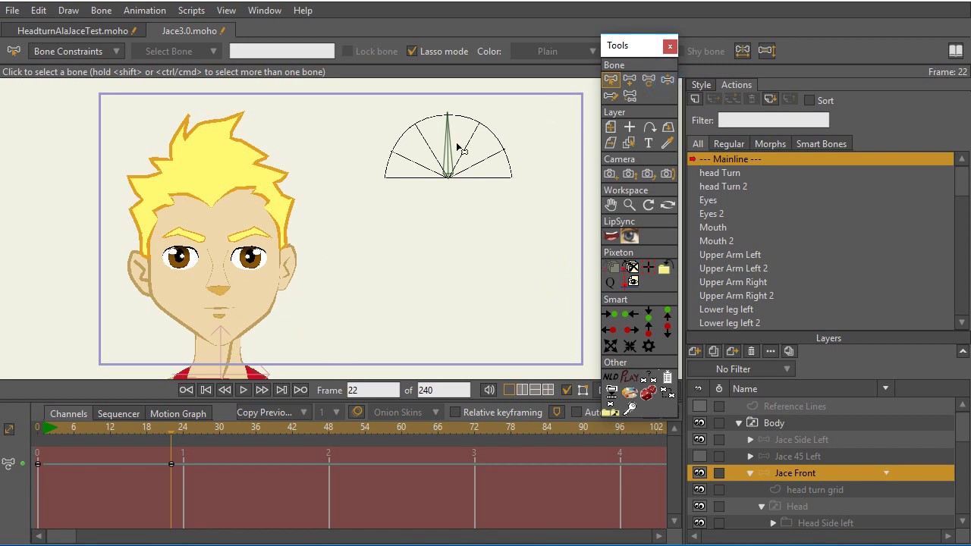
# Step: With Manipulate Bones (Z), rotate the head-turn bone to turn Jace's head left, then back toward upright
pyautogui.press('z')
pyautogui.moveTo(448, 130); pyautogui.dragTo(421, 146)
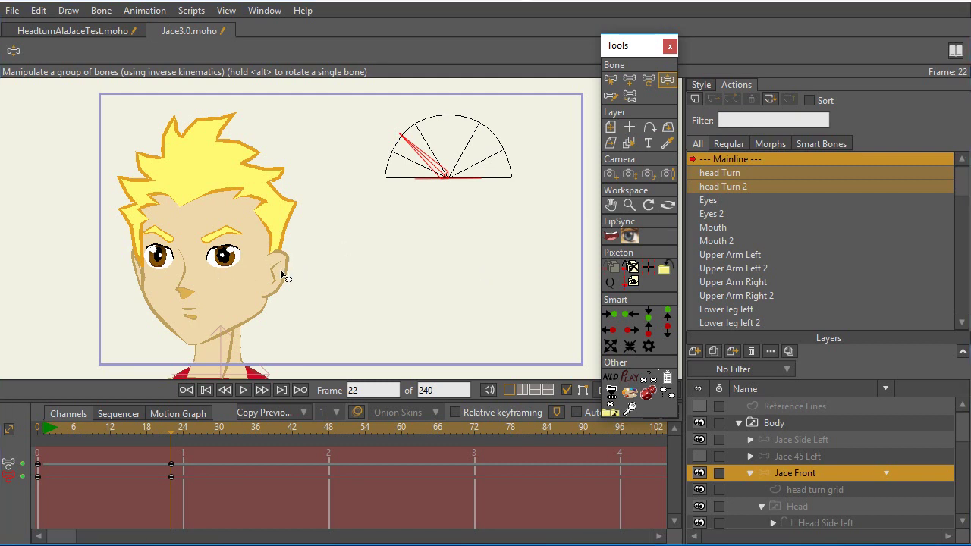
pyautogui.moveTo(415, 142); pyautogui.dragTo(460, 133)
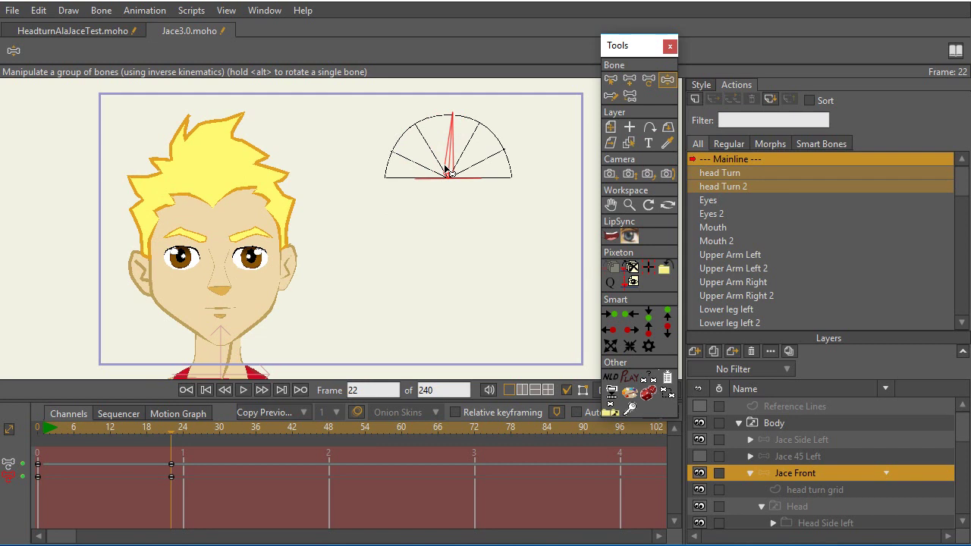
# Step: Swing the head-turn bone from front to full left profile, settling on a three-quarter left view
pyautogui.moveTo(446, 169); pyautogui.dragTo(459, 137)
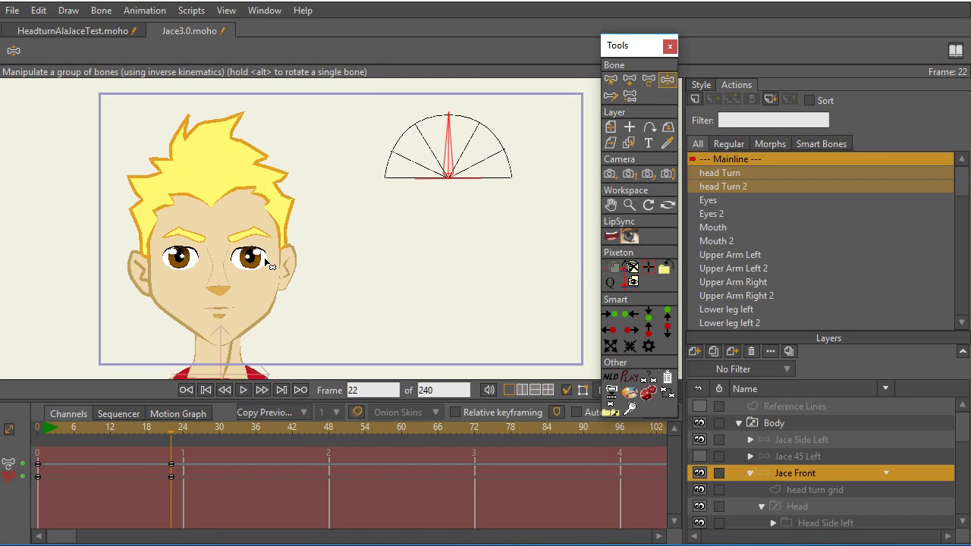
pyautogui.moveTo(448, 135); pyautogui.dragTo(414, 148)
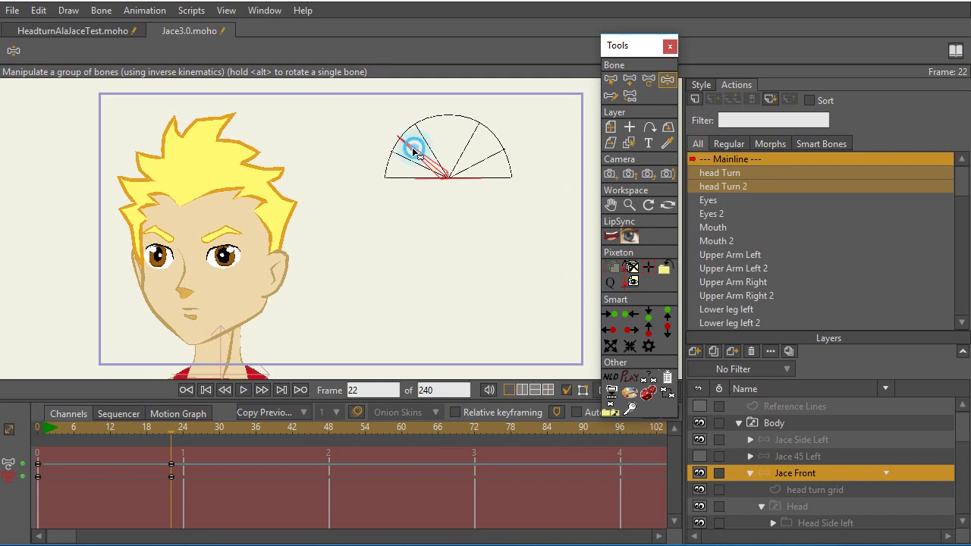
pyautogui.moveTo(414, 150)
pyautogui.mouseDown()
pyautogui.moveTo(402, 179)
pyautogui.moveTo(447, 145)
pyautogui.moveTo(447, 130)
pyautogui.moveTo(439, 148)
pyautogui.moveTo(457, 132)
pyautogui.moveTo(419, 149)
pyautogui.mouseUp()
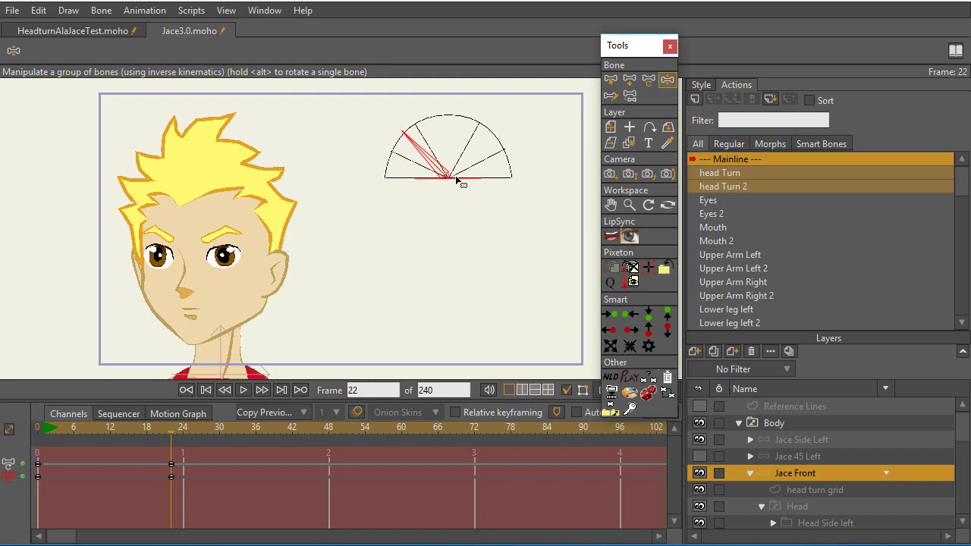
pyautogui.moveTo(423, 150)
pyautogui.mouseDown()
pyautogui.moveTo(438, 148)
pyautogui.moveTo(419, 162)
pyautogui.mouseUp()
# Step: Open the head Turn action, select the Head layer and go to frame 17
pyautogui.doubleClick(735, 173)
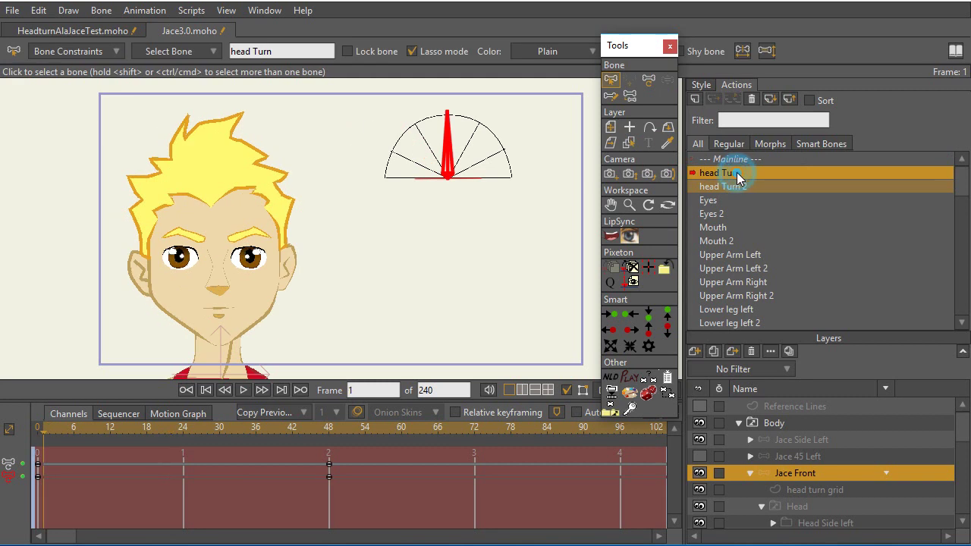
pyautogui.moveTo(960, 423); pyautogui.dragTo(962, 480)
pyautogui.click(845, 445)
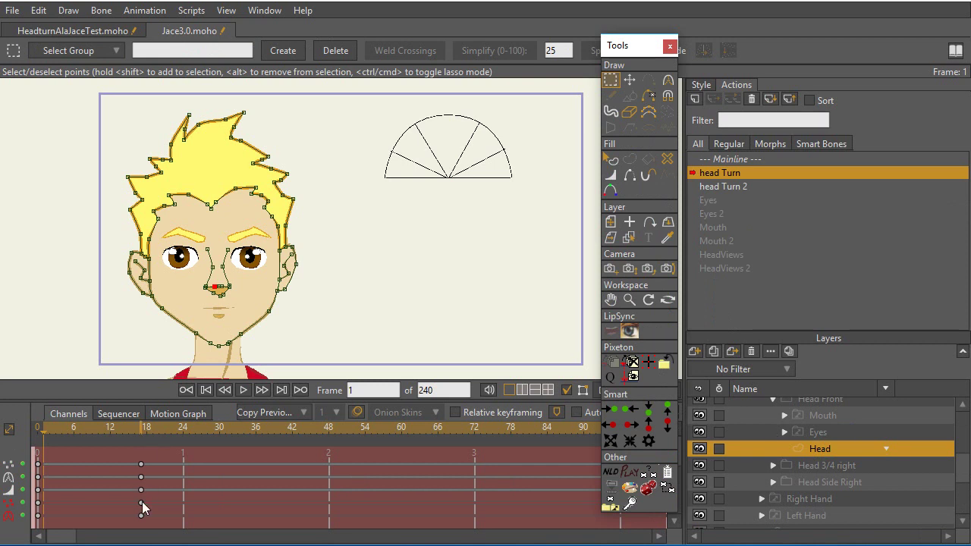
pyautogui.moveTo(75, 431); pyautogui.dragTo(146, 440)
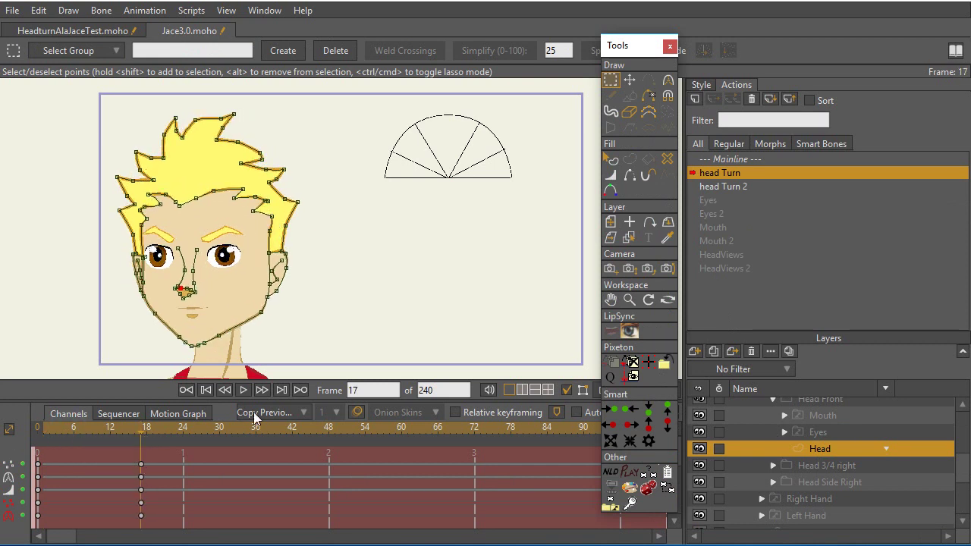
pyautogui.click(137, 431)
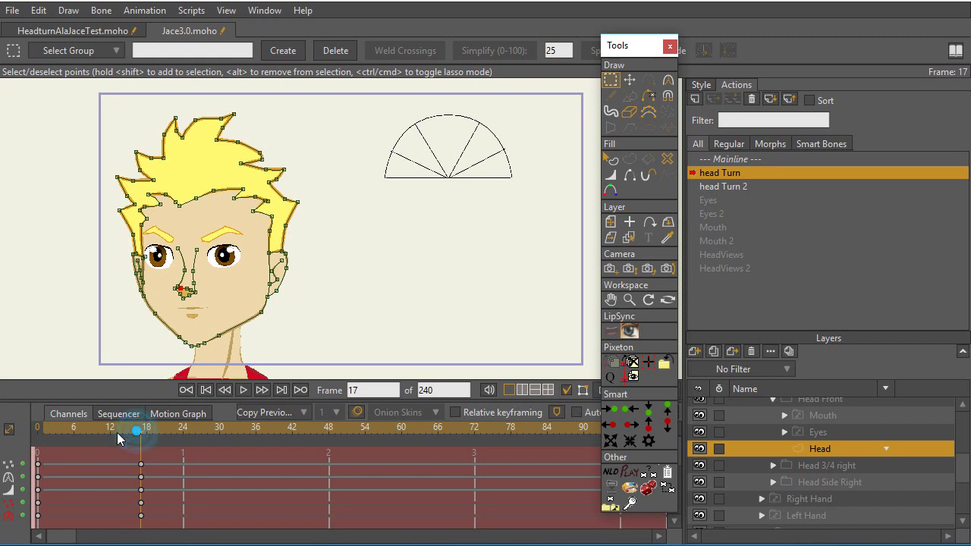
pyautogui.click(59, 429)
pyautogui.click(137, 431)
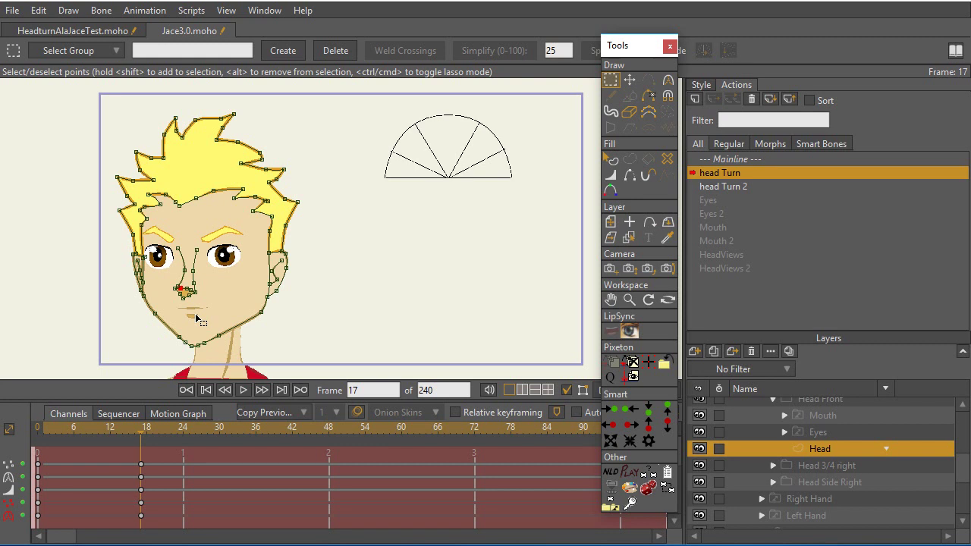
# Step: Expand Eyes, cycle through the Open, Shock and Blink drawings, then return to Mainline
pyautogui.click(785, 432)
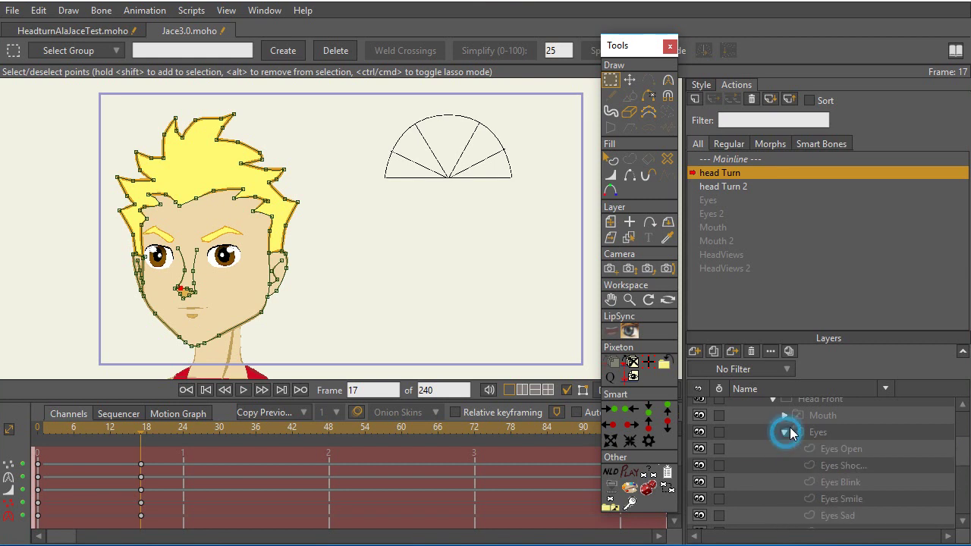
pyautogui.click(866, 449)
pyautogui.click(863, 465)
pyautogui.click(862, 481)
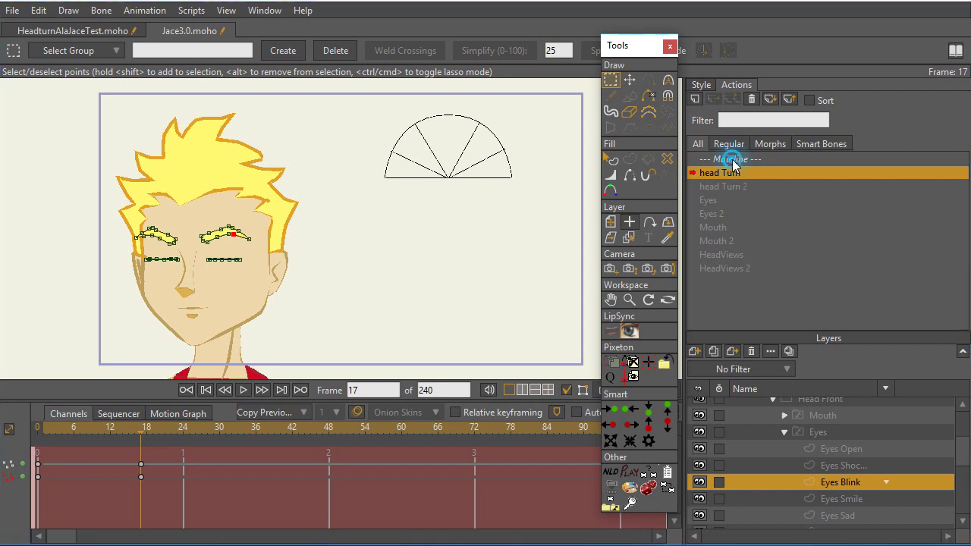
pyautogui.click(730, 160)
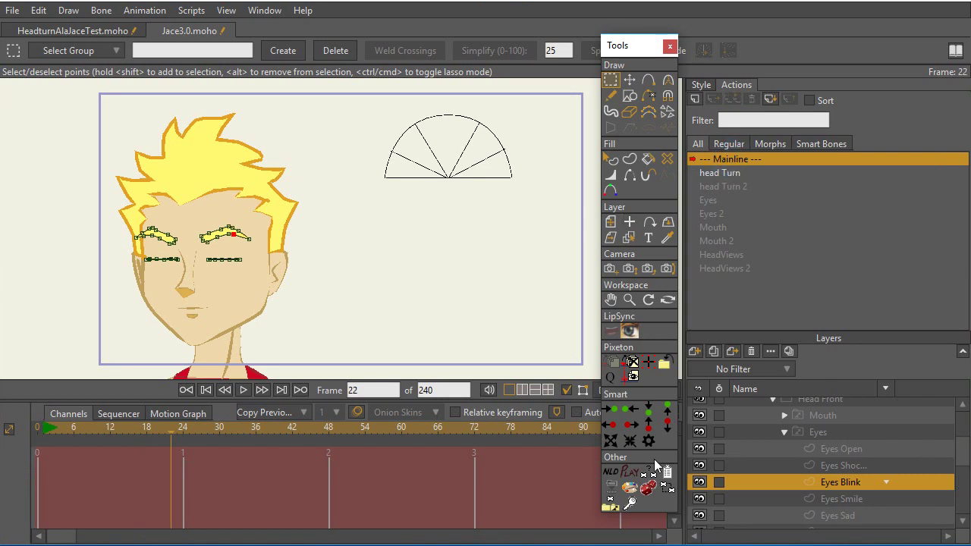
# Step: Delete the frame-22 head-turn keyframes, rewind to frame 0 and select the Head layer
pyautogui.moveTo(173, 433); pyautogui.dragTo(129, 443)
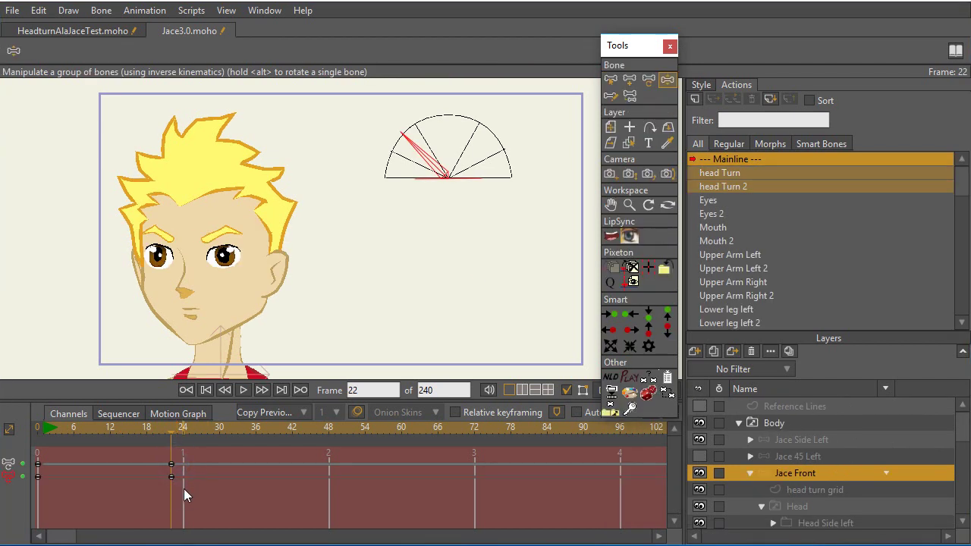
pyautogui.moveTo(184, 490); pyautogui.dragTo(168, 453)
pyautogui.press('Delete')
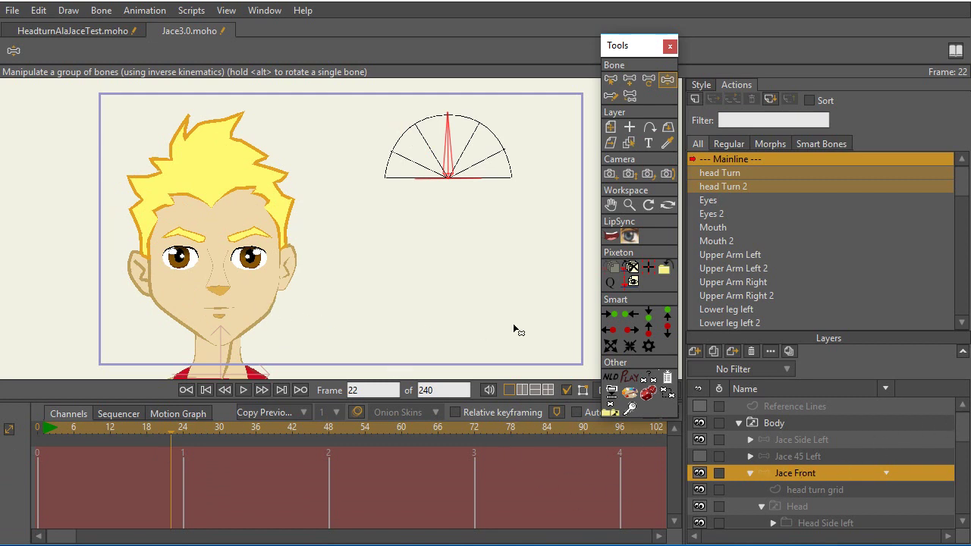
pyautogui.click(206, 390)
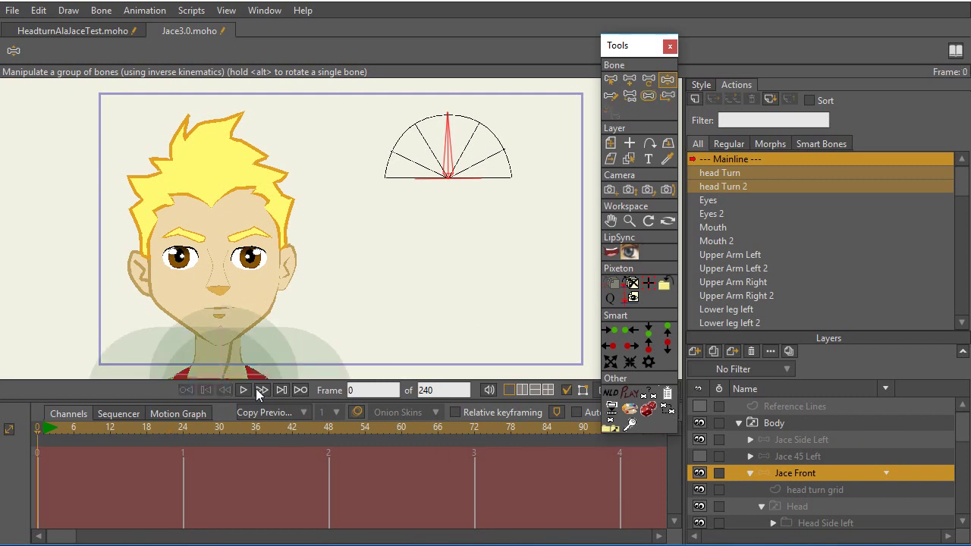
pyautogui.scroll(-5, 860, 486)
pyautogui.click(859, 484)
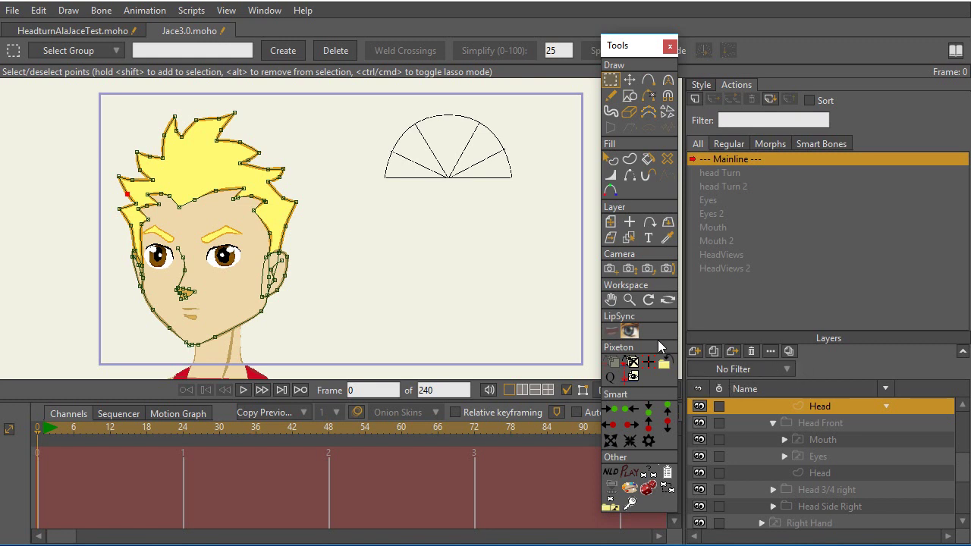
# Step: Filter the Layers panel to names containing 'head'
pyautogui.click(779, 371)
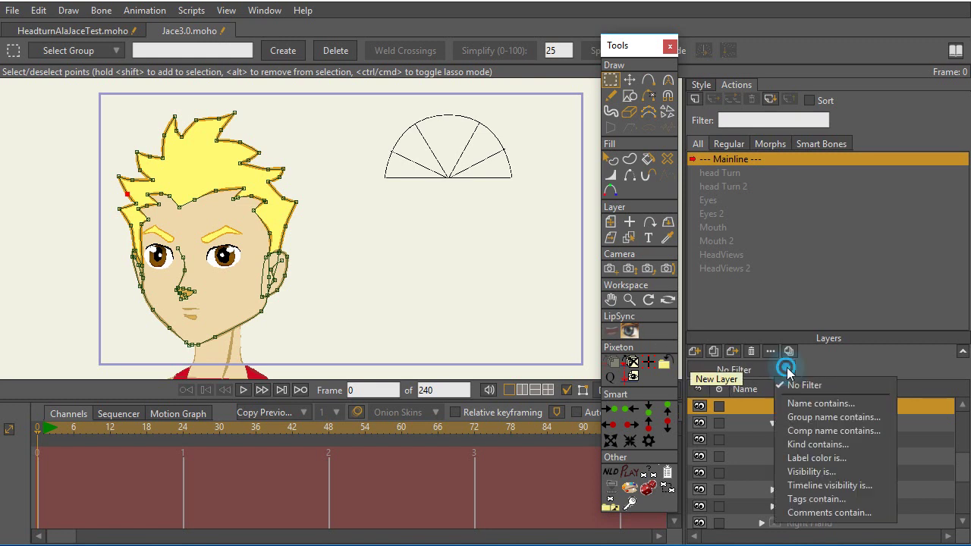
pyautogui.click(826, 405)
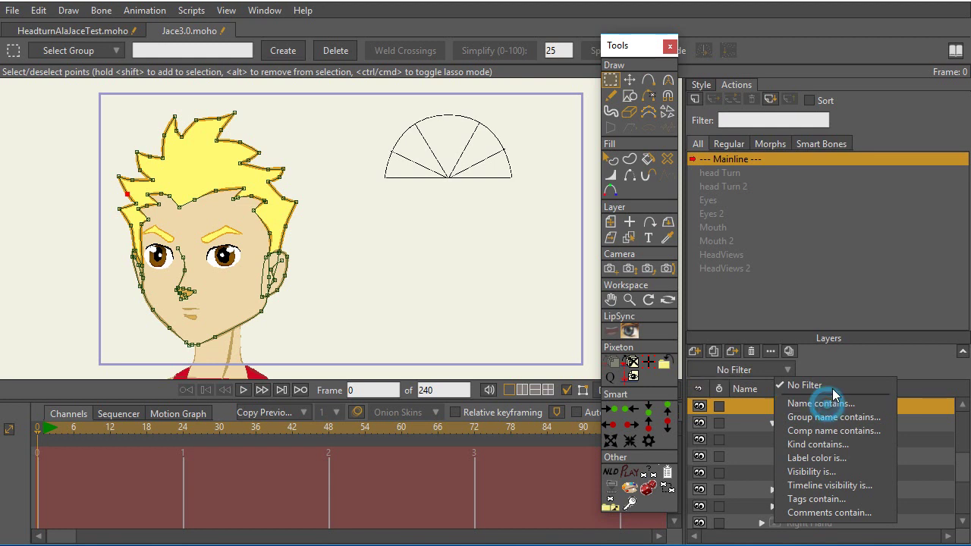
pyautogui.click(833, 364)
pyautogui.write('head')
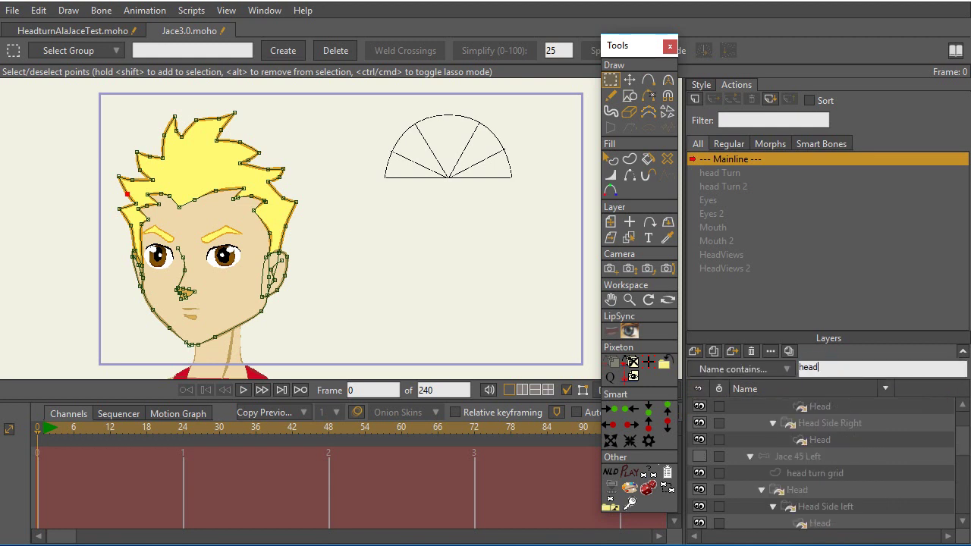
# Step: Compare the Head Front and Head 3/4 left drawings, then return to HeadturnAlaJaceTest.moho
pyautogui.scroll(-1, 850, 462)
pyautogui.scroll(-4, 848, 464)
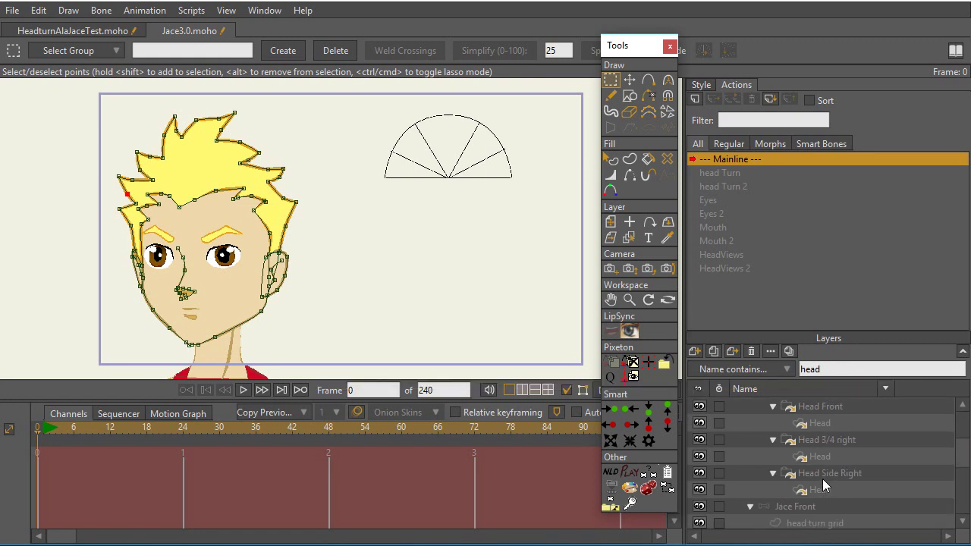
pyautogui.scroll(-4, 824, 487)
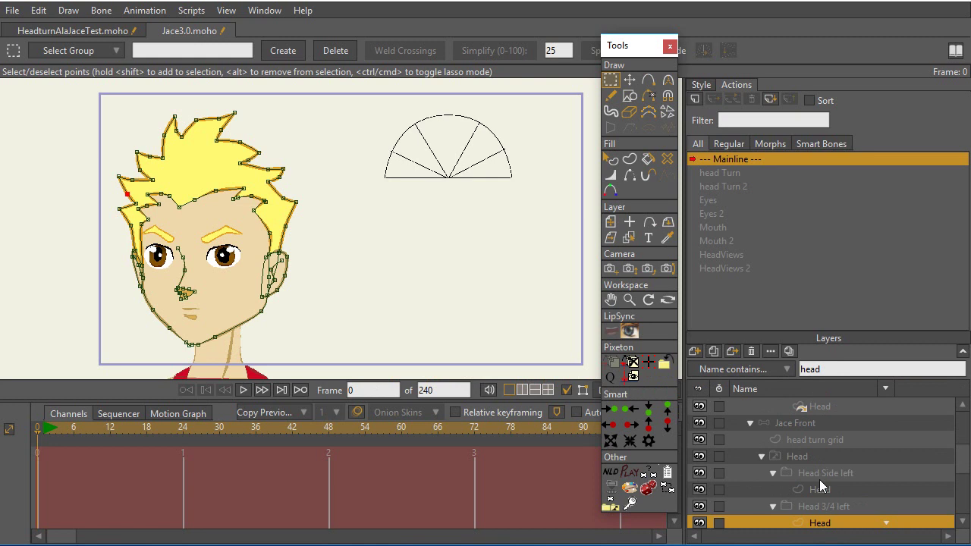
pyautogui.scroll(-1, 871, 448)
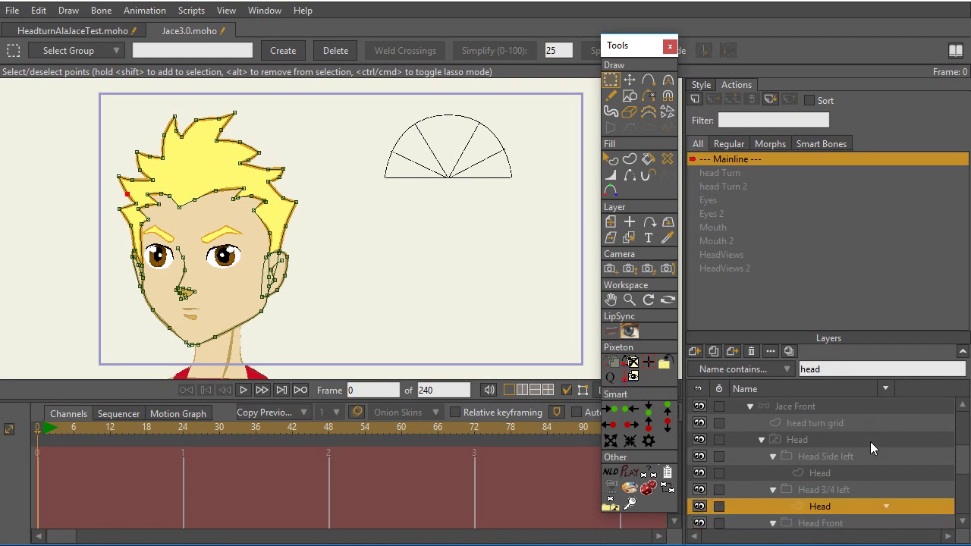
pyautogui.scroll(-2, 871, 448)
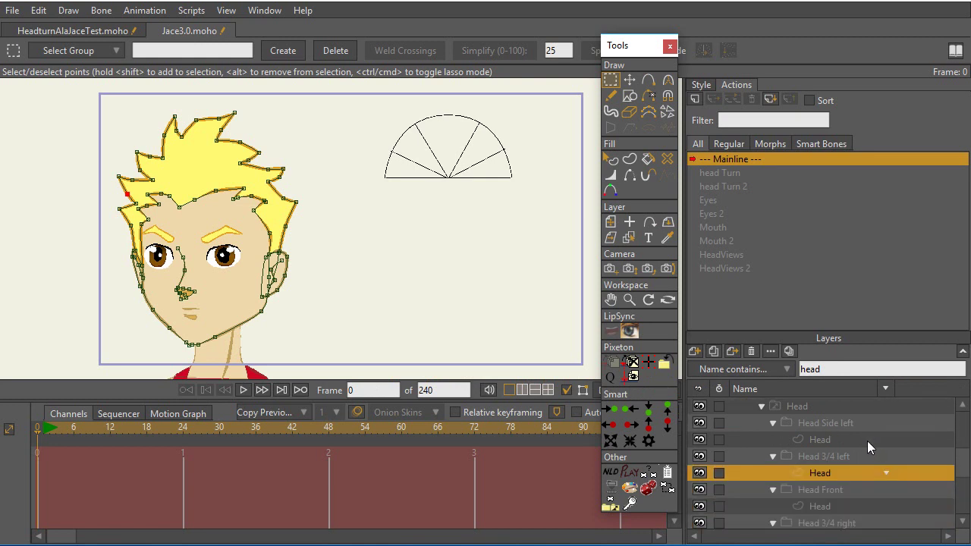
pyautogui.scroll(-1, 871, 448)
pyautogui.scroll(-1, 869, 447)
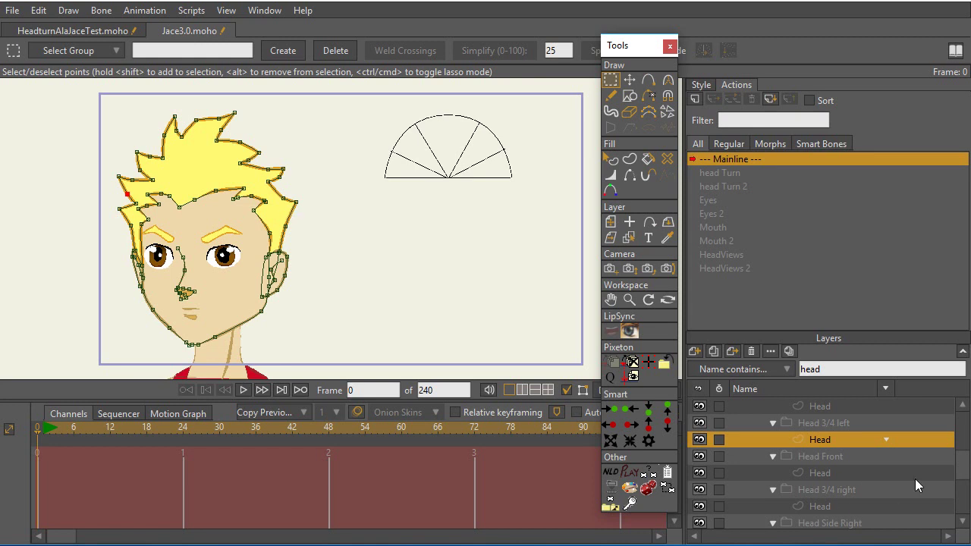
pyautogui.moveTo(961, 459)
pyautogui.mouseDown()
pyautogui.moveTo(967, 472)
pyautogui.moveTo(954, 466)
pyautogui.mouseUp()
pyautogui.click(850, 468)
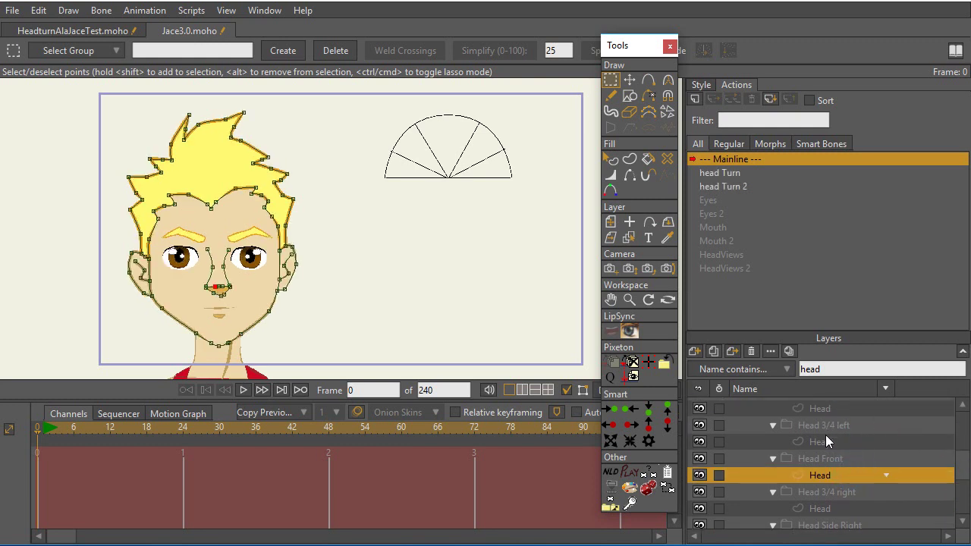
pyautogui.click(827, 443)
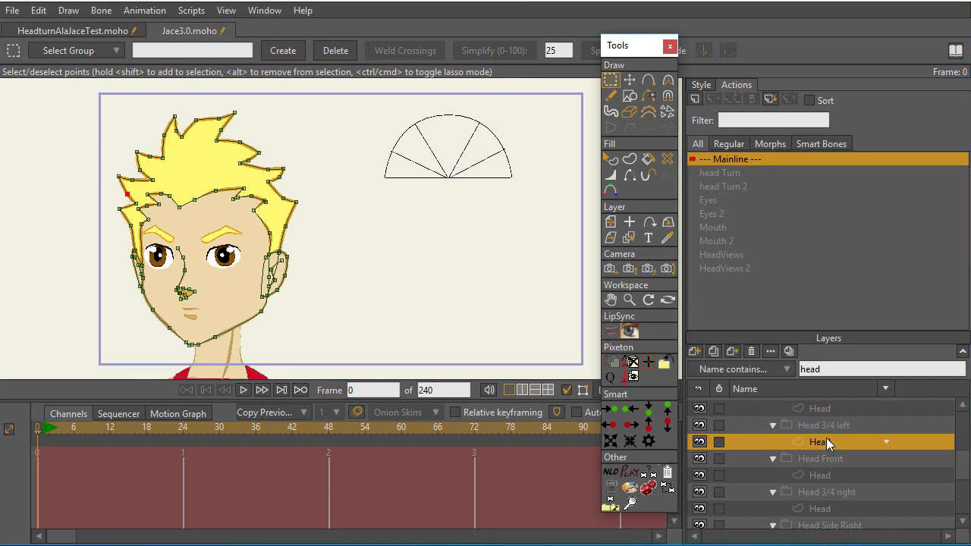
pyautogui.click(80, 31)
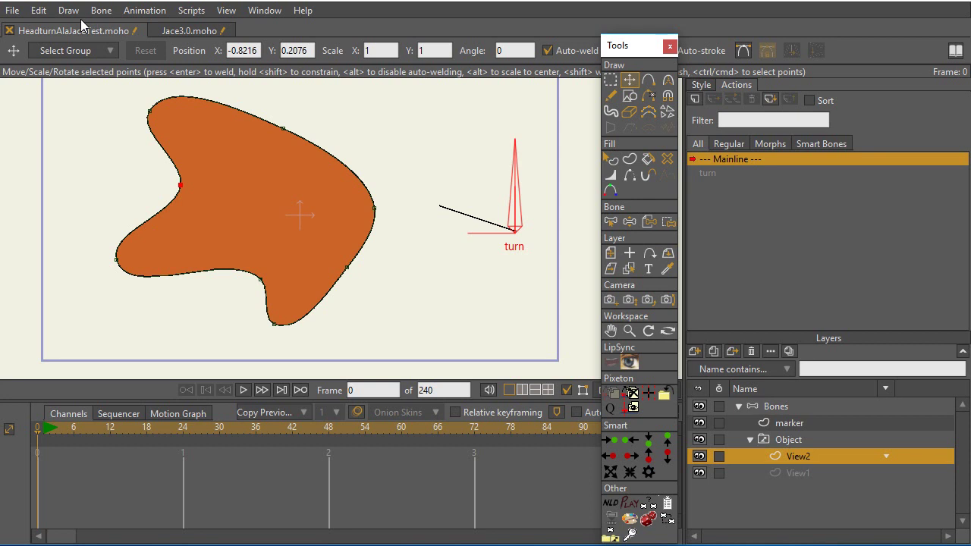
# Step: Delete View2, duplicate View1 and rename the copy from 'View1 2' to 'View2'
pyautogui.click(751, 353)
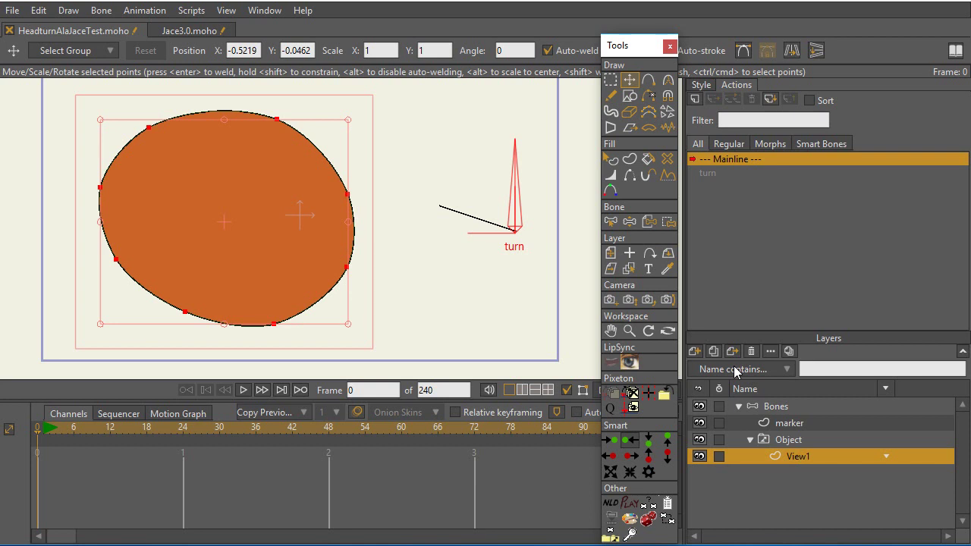
pyautogui.click(714, 351)
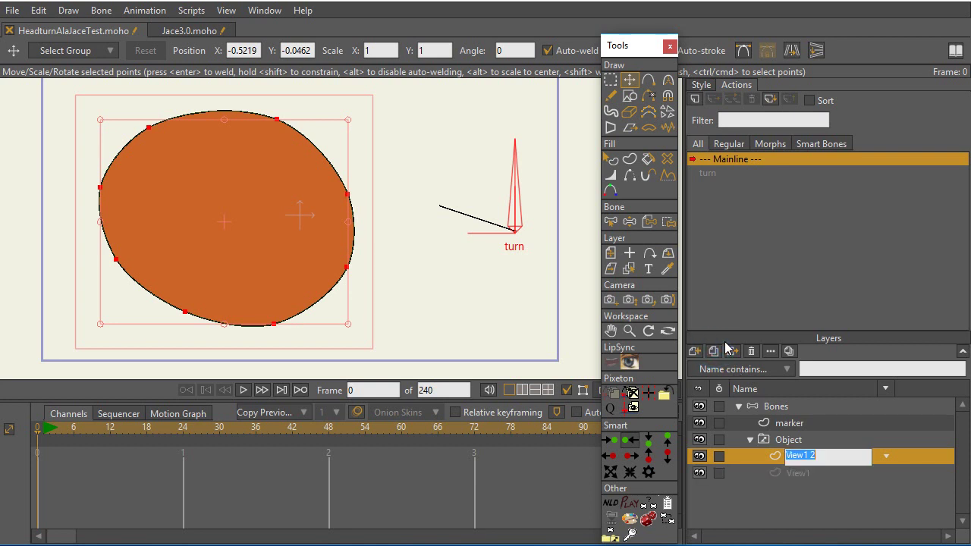
pyautogui.click(818, 455)
pyautogui.click(810, 454)
pyautogui.press('BackSpace')
pyautogui.press('BackSpace')
pyautogui.press('Return')
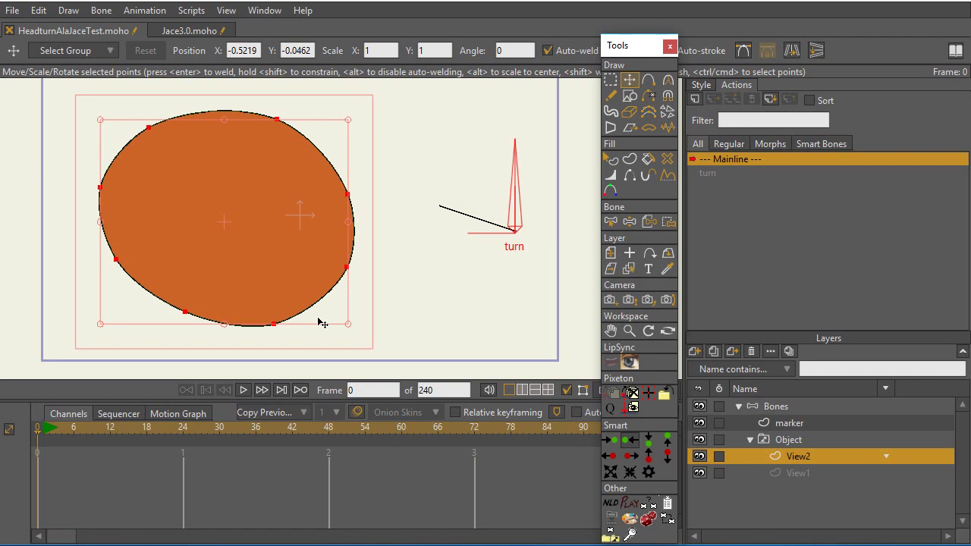
# Step: Select the Object switch, View2 and marker layers in turn, ending on the Bones layer
pyautogui.click(795, 441)
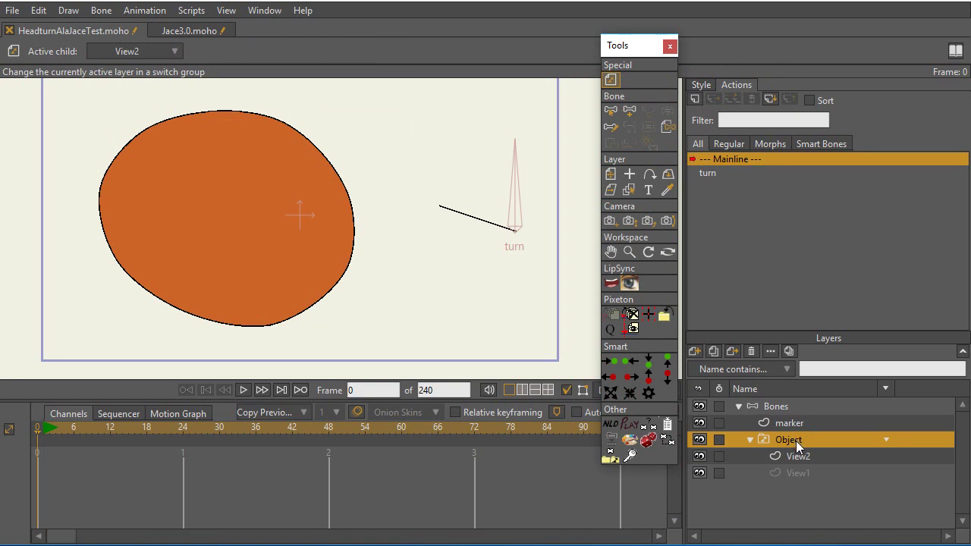
pyautogui.click(800, 456)
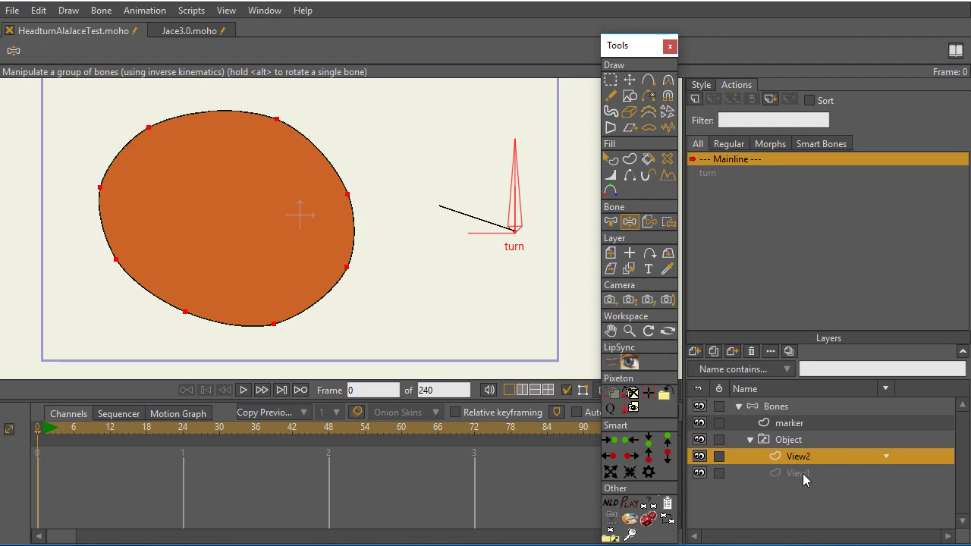
pyautogui.click(795, 423)
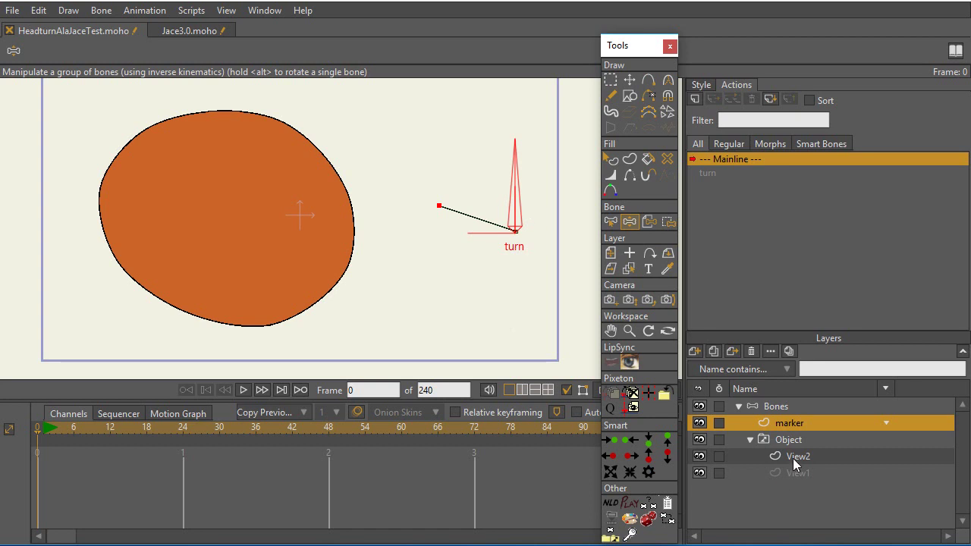
pyautogui.click(780, 407)
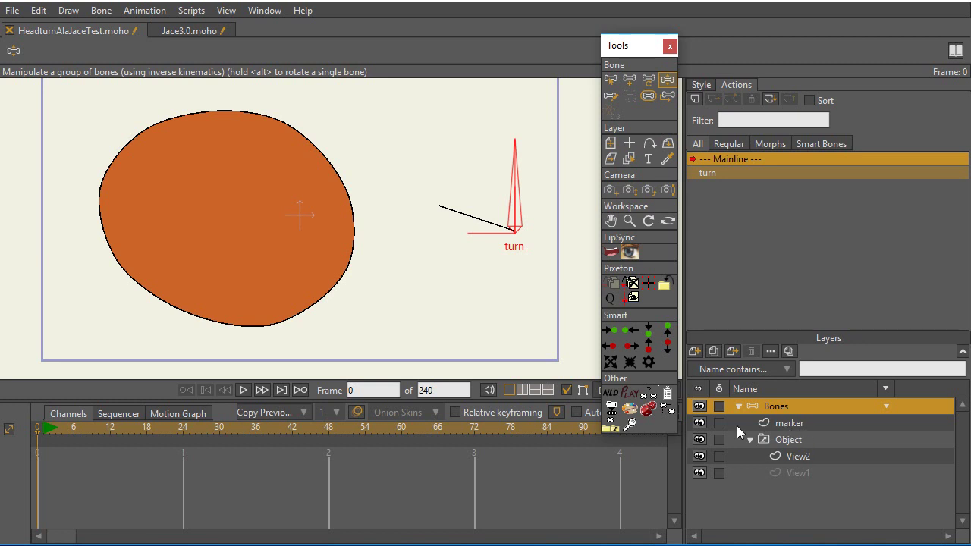
# Step: With Transform Points, drag View2's outline points into a wavy S-shaped blob
pyautogui.click(805, 458)
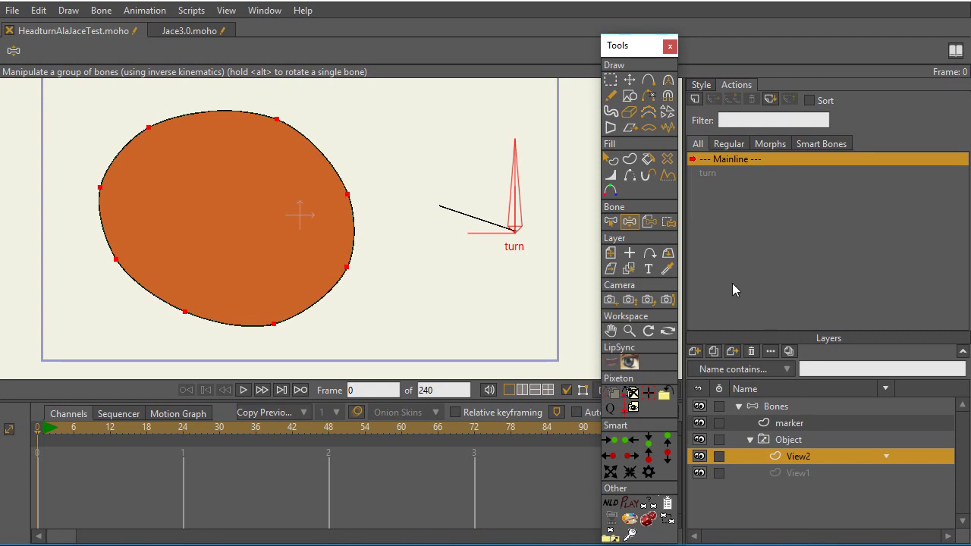
pyautogui.click(629, 79)
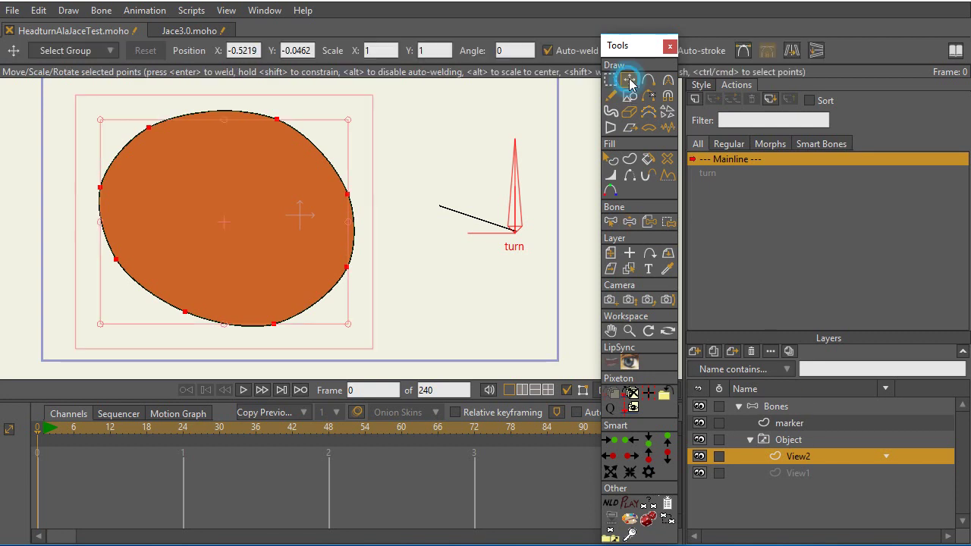
pyautogui.click(277, 120)
pyautogui.moveTo(277, 120); pyautogui.dragTo(245, 196)
pyautogui.moveTo(353, 273); pyautogui.dragTo(449, 248)
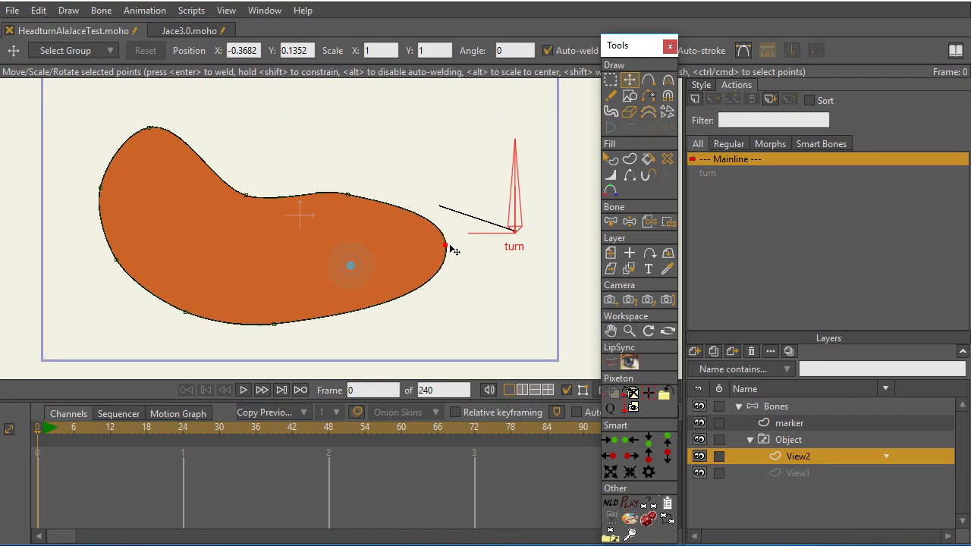
pyautogui.moveTo(353, 195); pyautogui.dragTo(347, 258)
pyautogui.moveTo(254, 203); pyautogui.dragTo(325, 151)
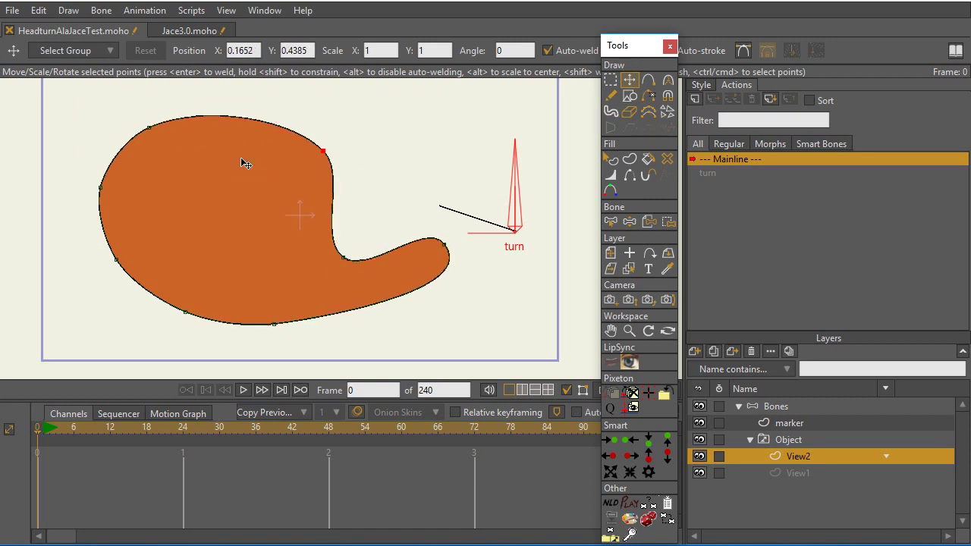
pyautogui.moveTo(174, 154); pyautogui.dragTo(197, 195)
pyautogui.click(195, 312)
pyautogui.moveTo(195, 313); pyautogui.dragTo(239, 249)
# Step: Toggle between View1 and View2 to compare the original oval with the wavy shape
pyautogui.click(802, 470)
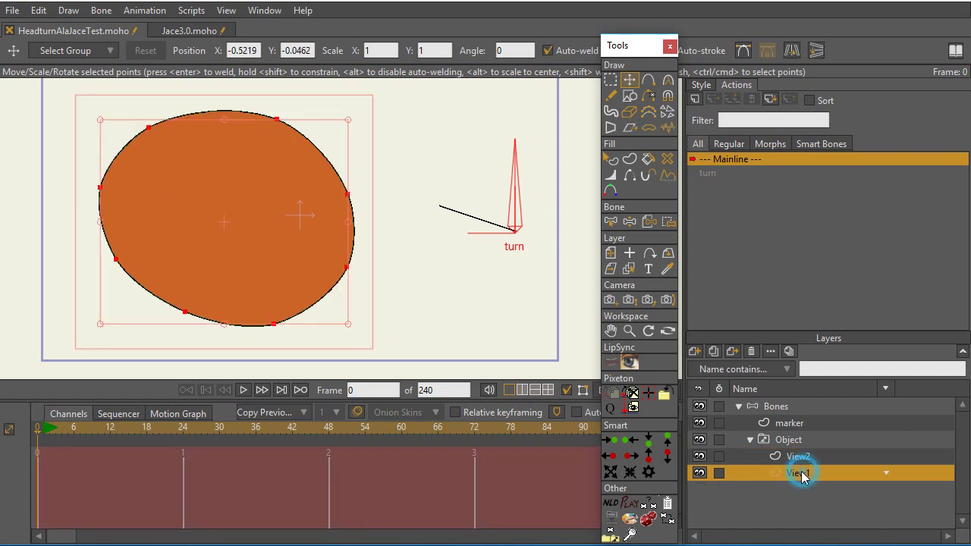
pyautogui.click(803, 461)
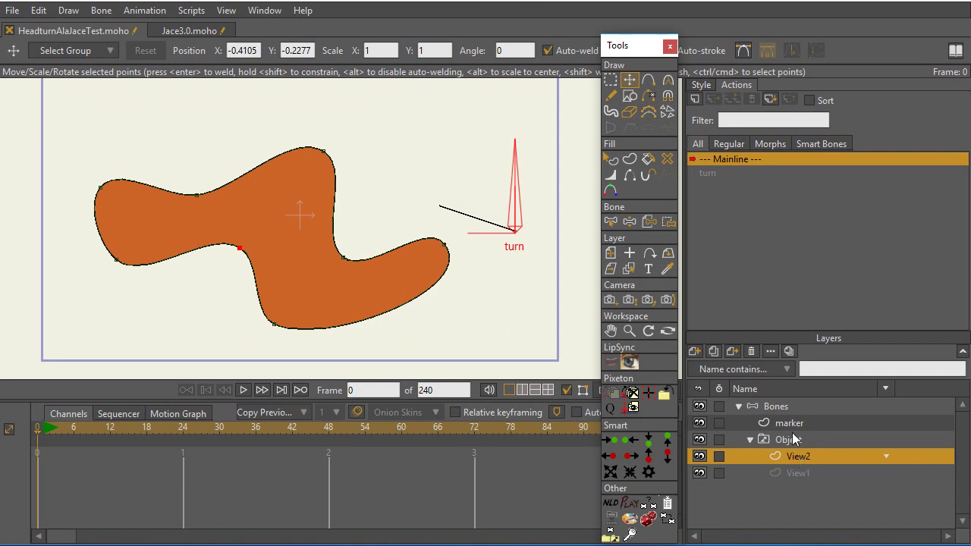
pyautogui.click(798, 471)
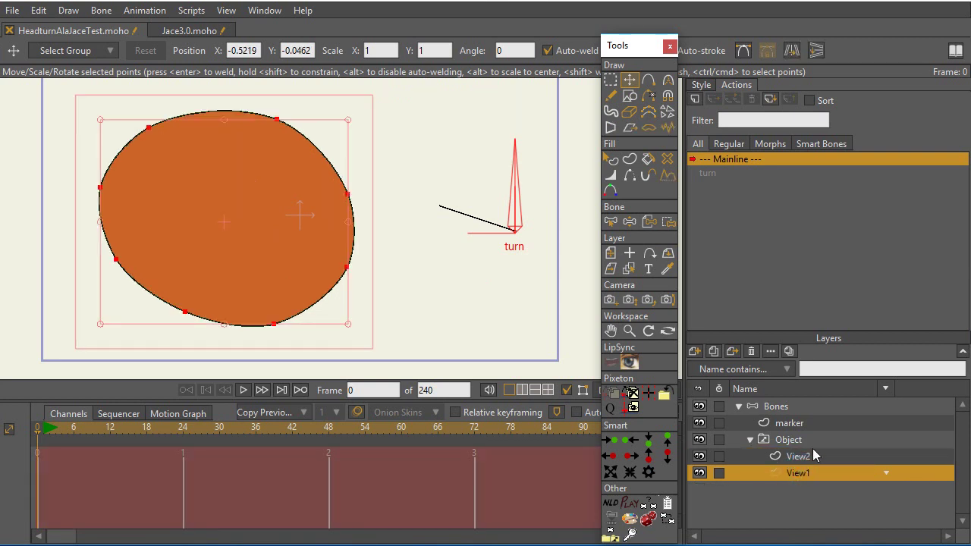
pyautogui.click(818, 458)
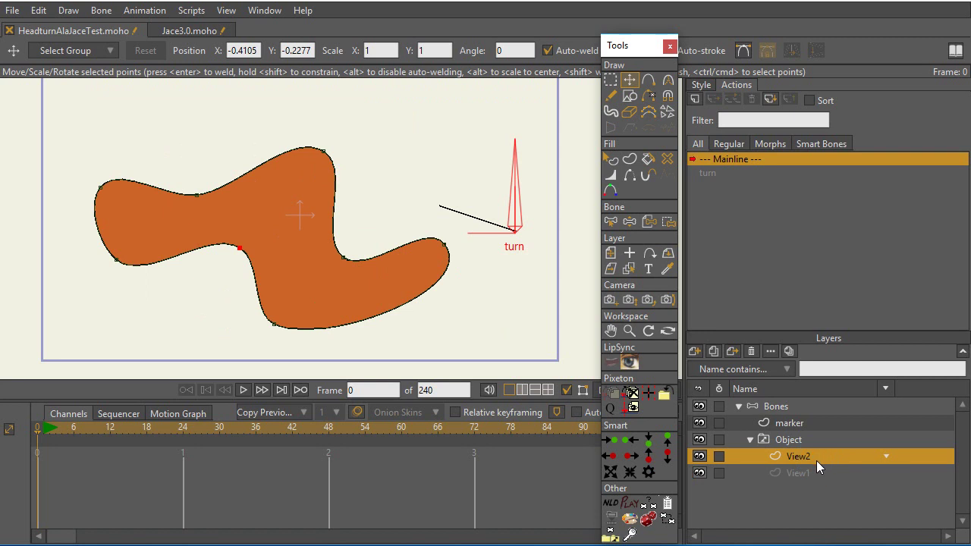
# Step: Open the Bones layer's turn action, jump to frame 24 and scrub back to preview the rotation
pyautogui.click(783, 406)
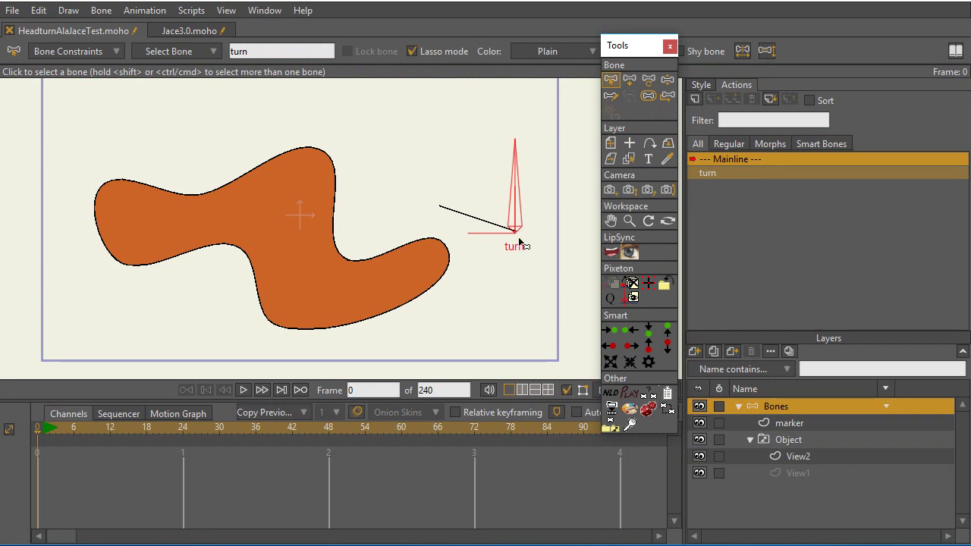
pyautogui.click(714, 172)
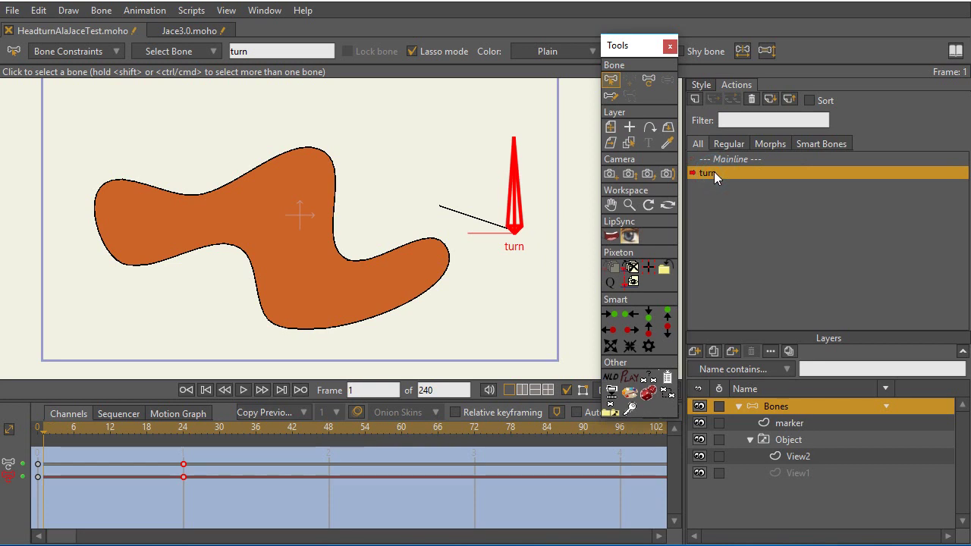
pyautogui.click(184, 430)
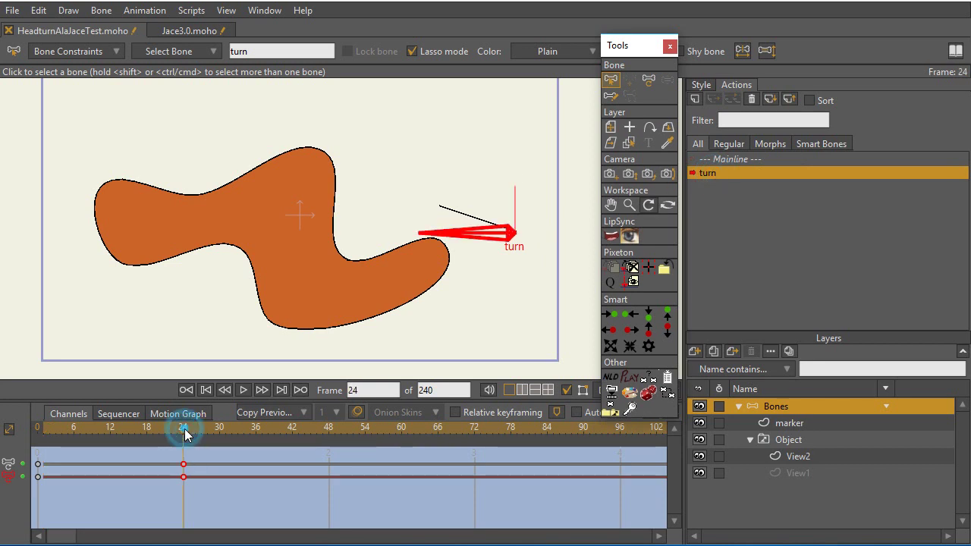
pyautogui.moveTo(182, 428); pyautogui.dragTo(140, 434)
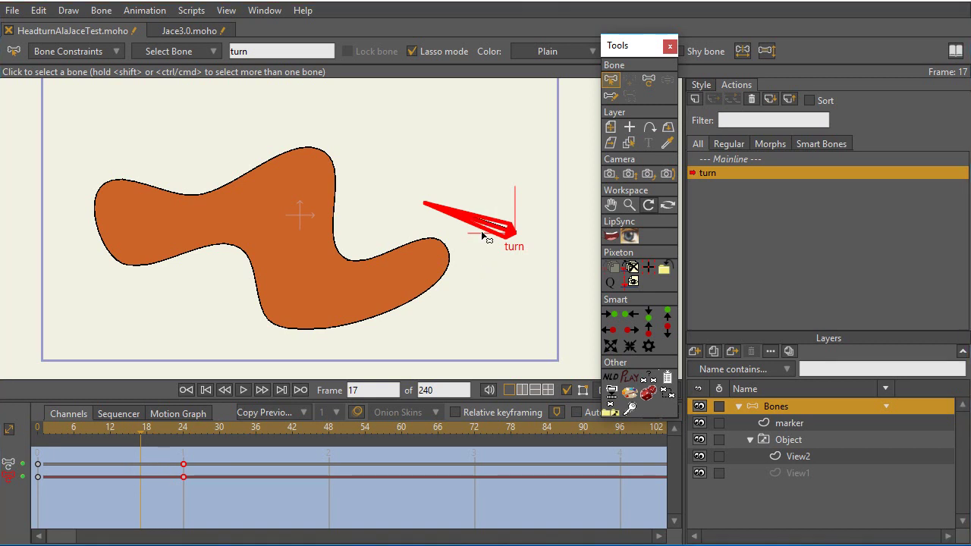
# Step: Return to the Mainline, select all of View2's points, and move to frame 16
pyautogui.click(736, 160)
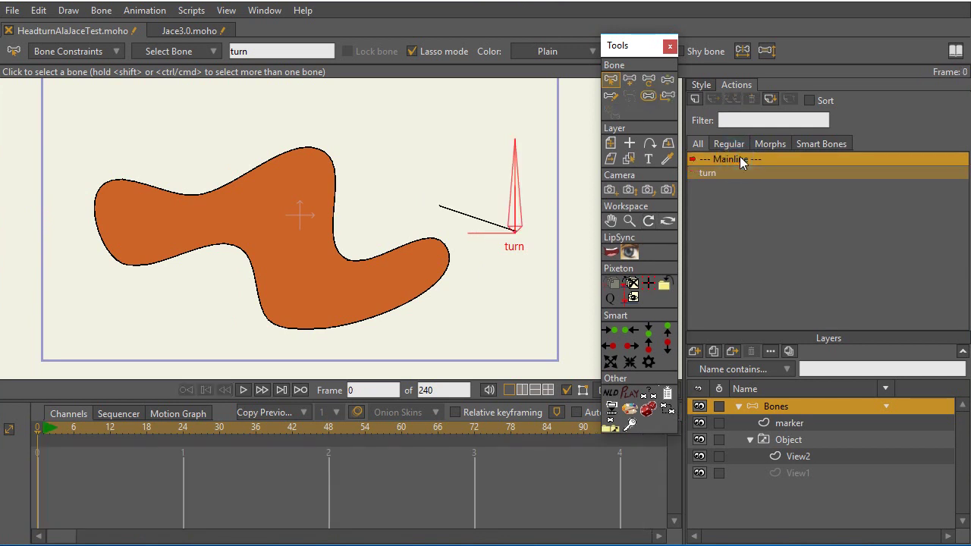
pyautogui.click(812, 457)
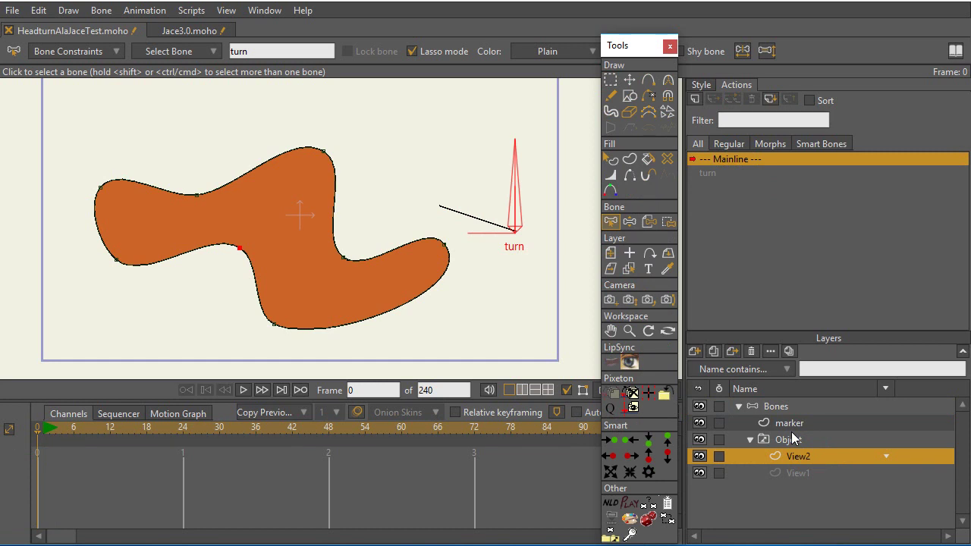
pyautogui.click(610, 81)
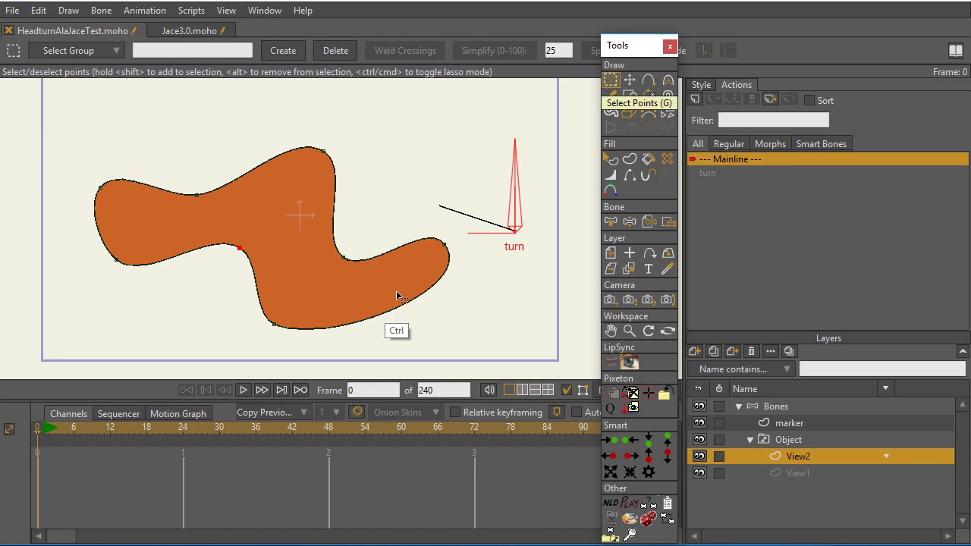
pyautogui.hotkey('ctrl', 'a')
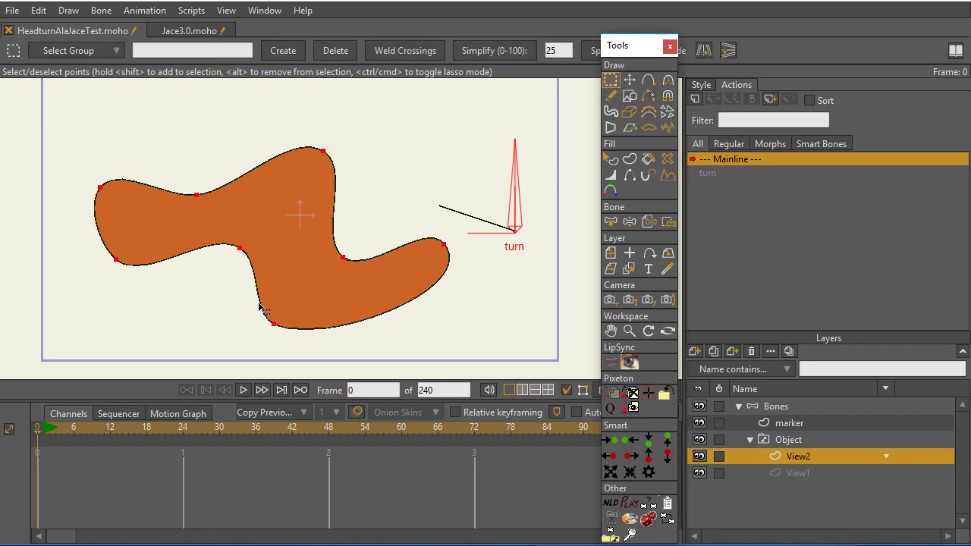
pyautogui.moveTo(40, 437); pyautogui.dragTo(134, 433)
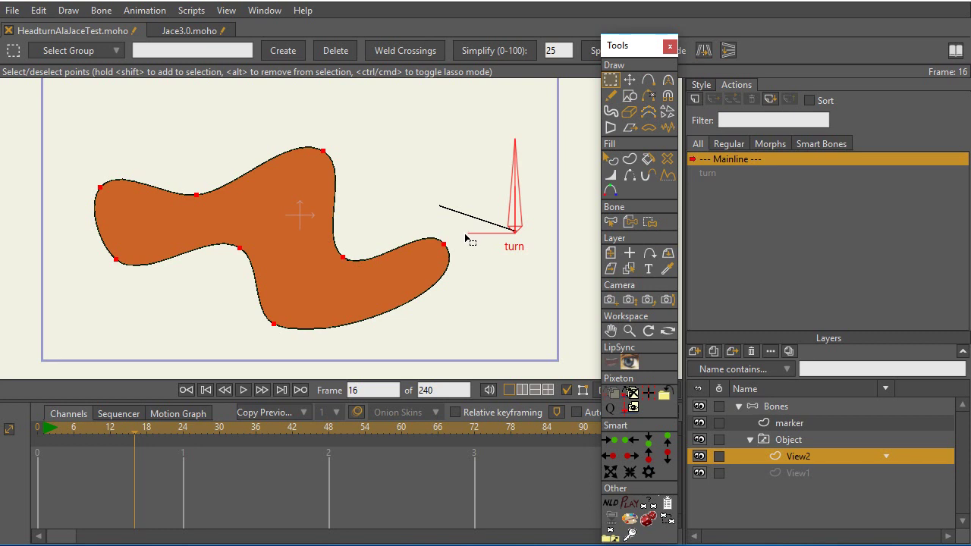
# Step: Move View2's shape up-right, flatten its curvature to about 0.0011, then select the frame-0 keys
pyautogui.click(629, 80)
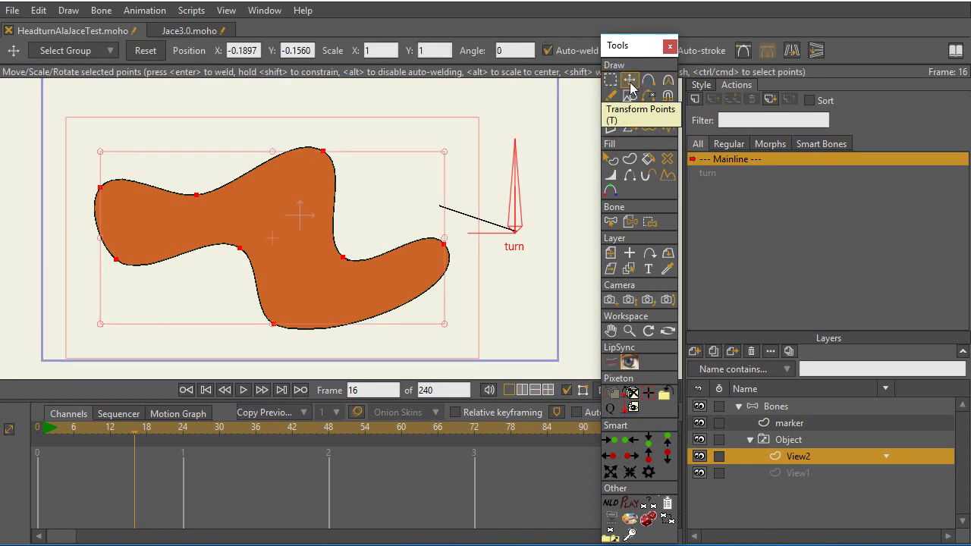
pyautogui.moveTo(375, 212); pyautogui.dragTo(533, 216)
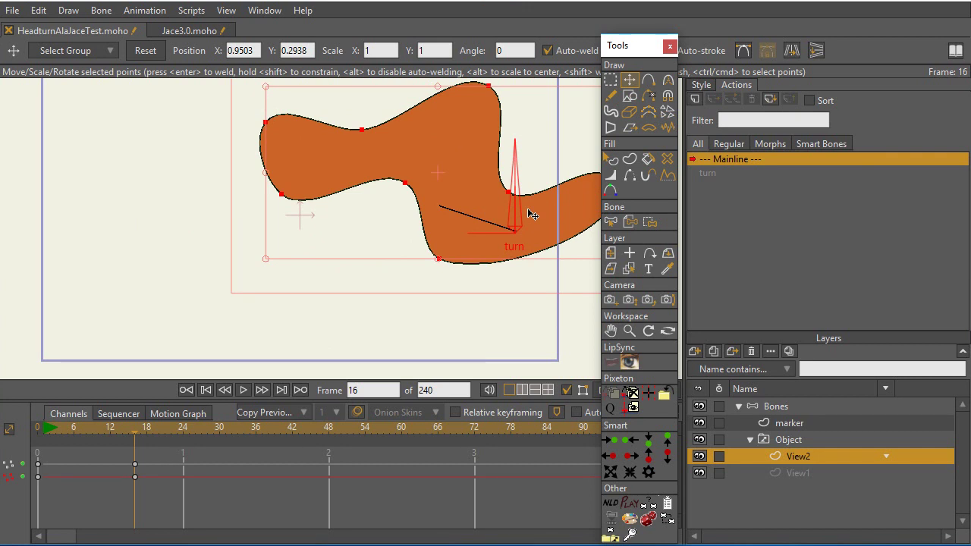
pyautogui.click(667, 79)
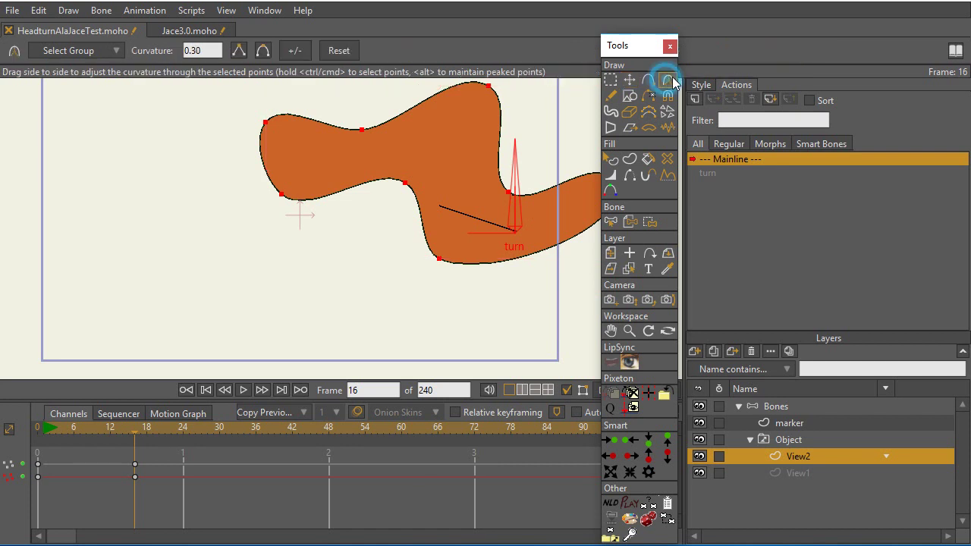
pyautogui.moveTo(431, 270); pyautogui.dragTo(232, 267)
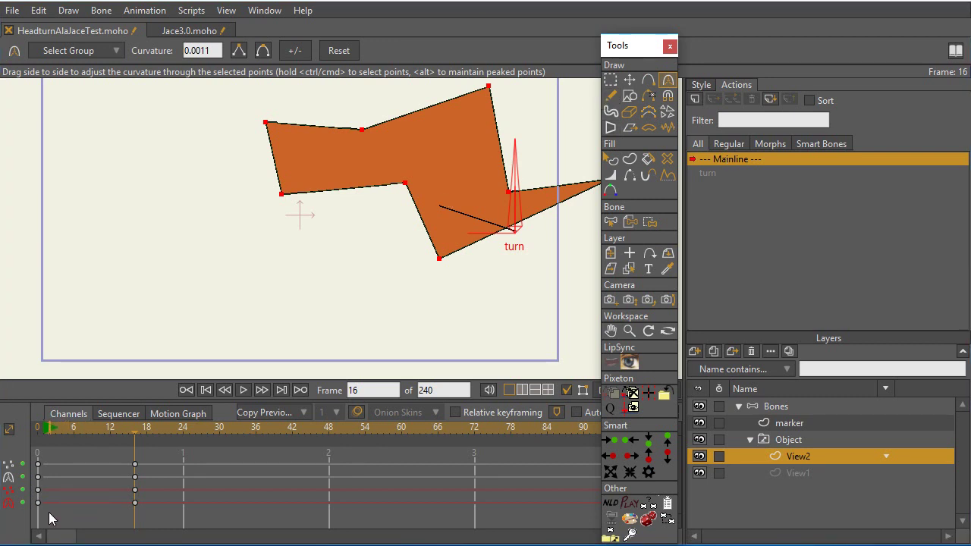
pyautogui.moveTo(50, 514); pyautogui.dragTo(32, 485)
pyautogui.click(38, 502)
# Step: Open the turn action and scrub it to preview the bone turning and View1's morph
pyautogui.click(797, 472)
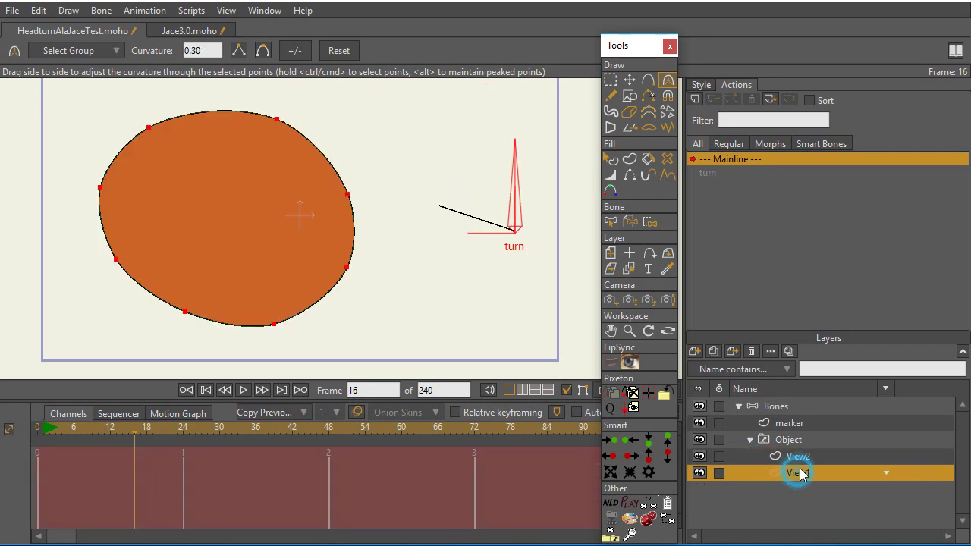
pyautogui.click(711, 174)
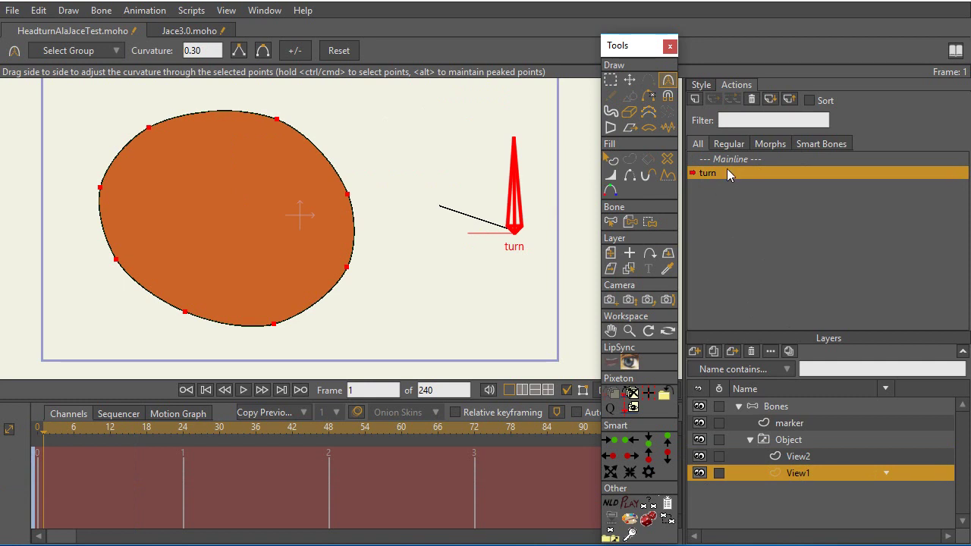
pyautogui.click(786, 406)
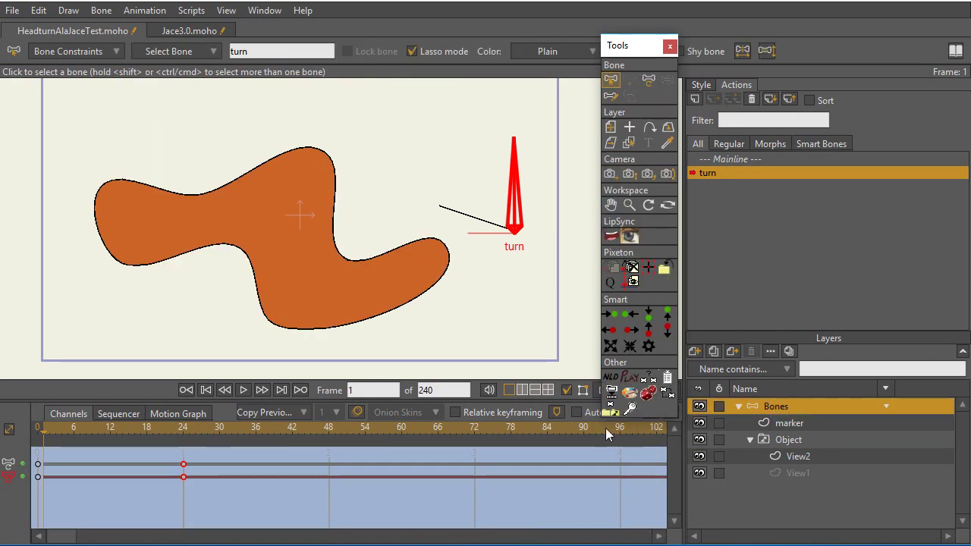
pyautogui.moveTo(46, 431); pyautogui.dragTo(139, 446)
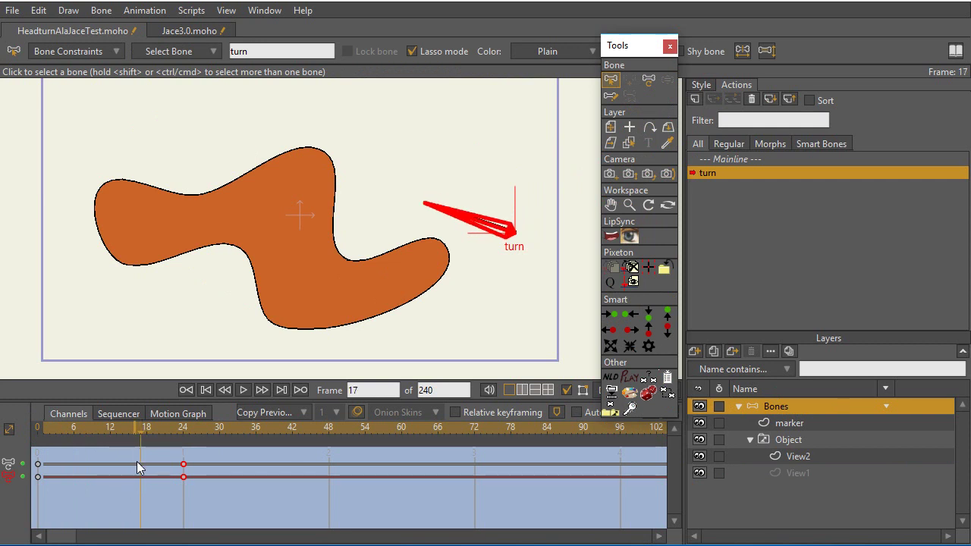
pyautogui.doubleClick(798, 471)
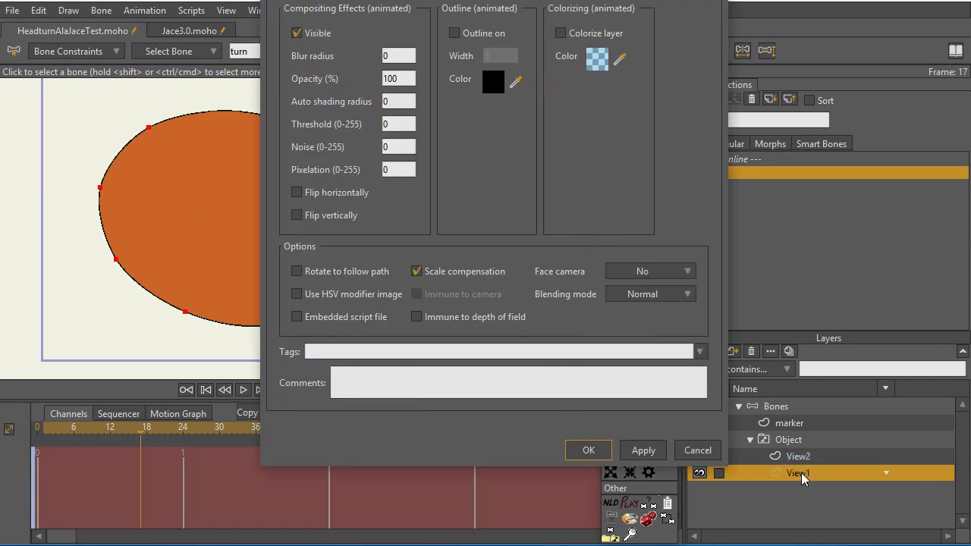
pyautogui.click(694, 451)
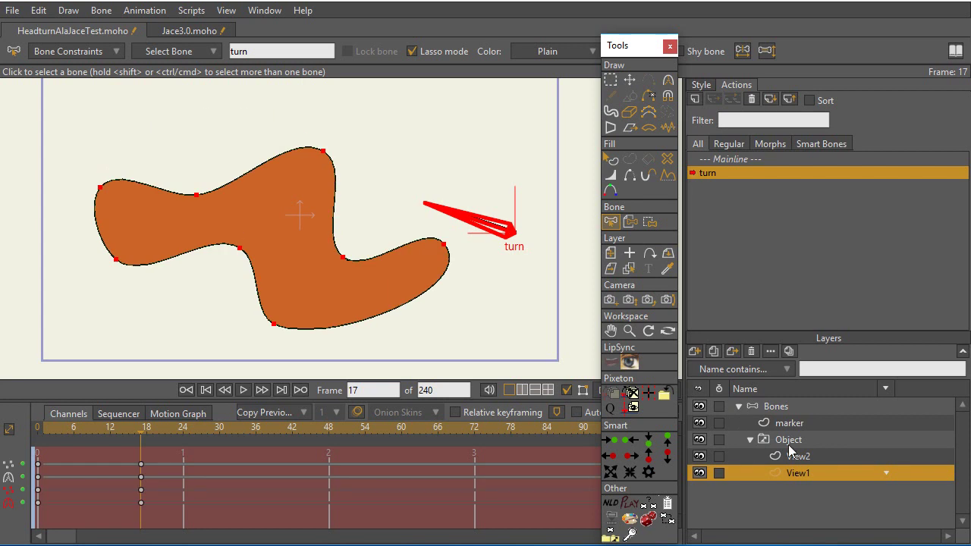
pyautogui.moveTo(146, 439)
pyautogui.mouseDown()
pyautogui.moveTo(134, 429)
pyautogui.moveTo(80, 428)
pyautogui.moveTo(142, 435)
pyautogui.mouseUp()
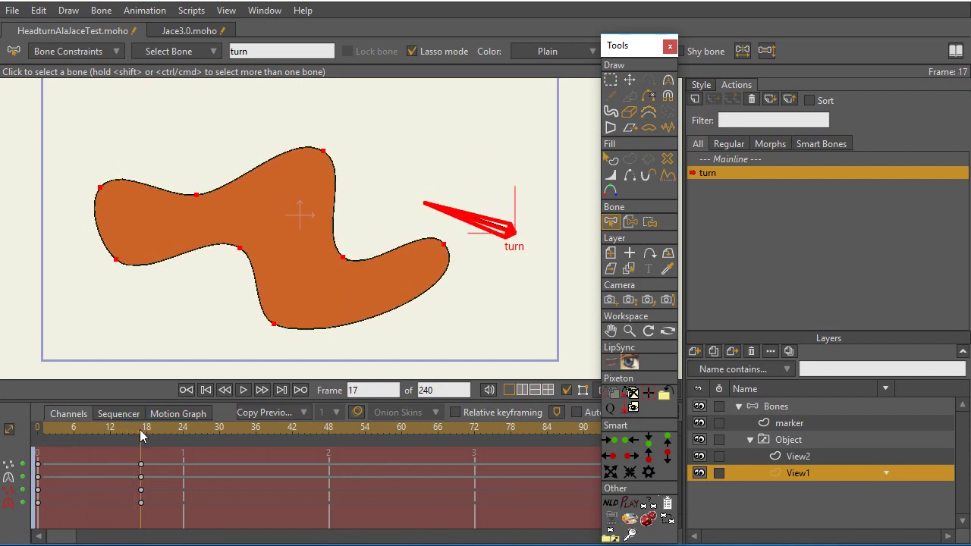
# Step: Compare View1's and View2's keys, ending on View1 at frame 18
pyautogui.click(797, 456)
pyautogui.click(797, 473)
pyautogui.click(797, 457)
pyautogui.click(797, 470)
pyautogui.click(799, 457)
pyautogui.click(802, 469)
pyautogui.click(798, 457)
pyautogui.click(799, 470)
pyautogui.click(799, 457)
pyautogui.click(799, 469)
pyautogui.click(799, 458)
pyautogui.click(799, 472)
pyautogui.click(147, 433)
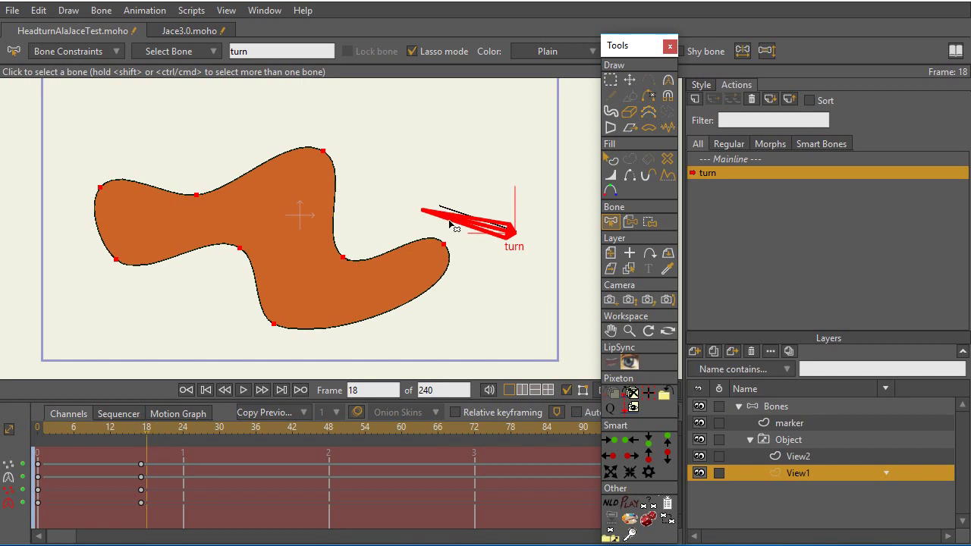
# Step: At frame 1, set the Object switch layer to View1
pyautogui.click(792, 442)
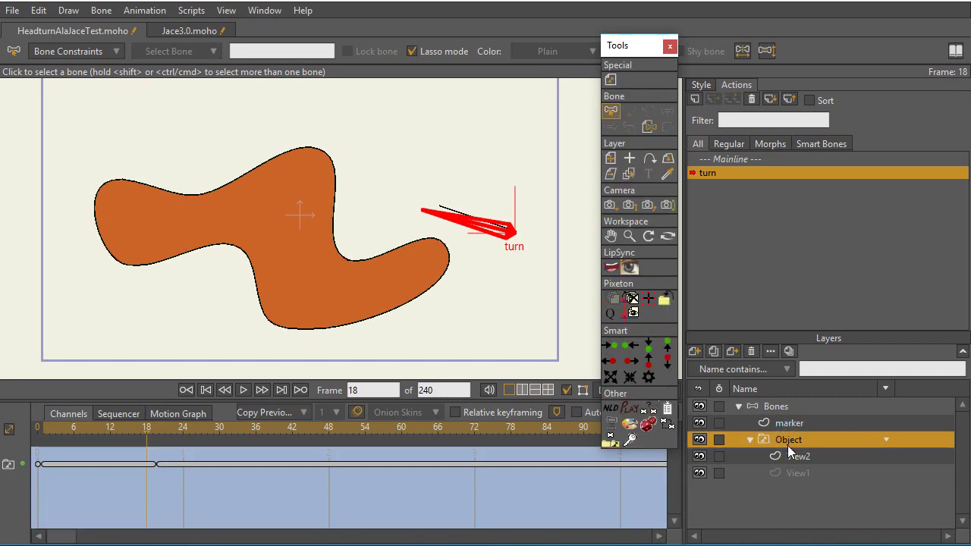
pyautogui.click(147, 431)
pyautogui.moveTo(148, 431); pyautogui.dragTo(45, 435)
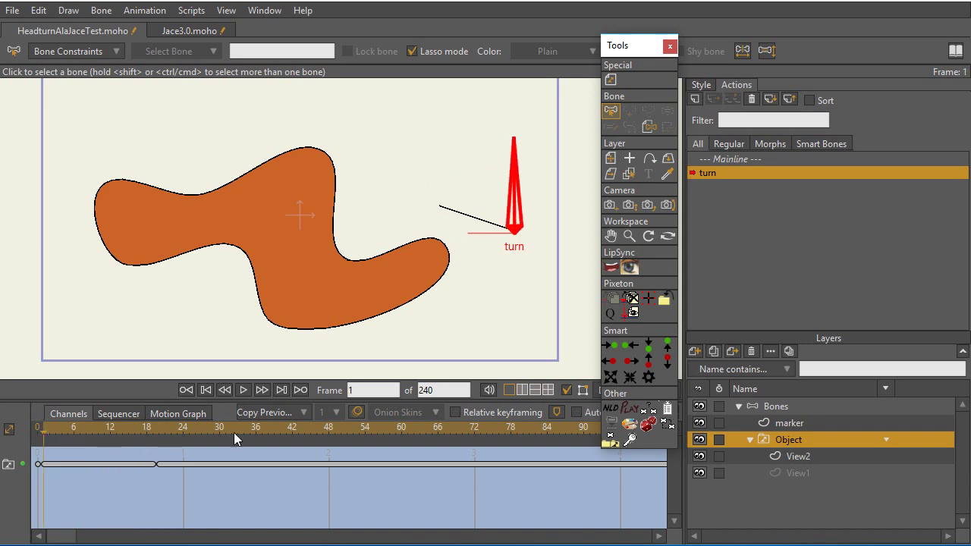
pyautogui.click(798, 473)
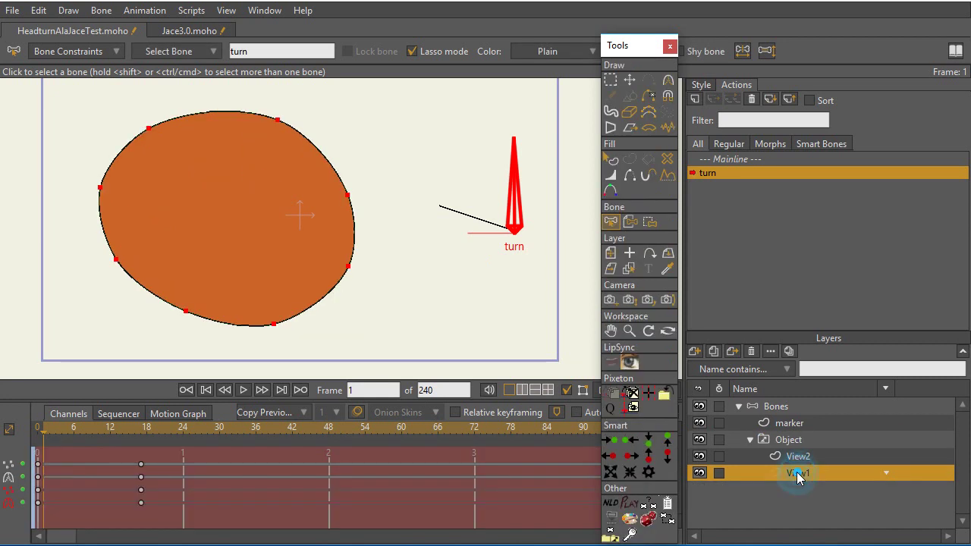
pyautogui.click(791, 442)
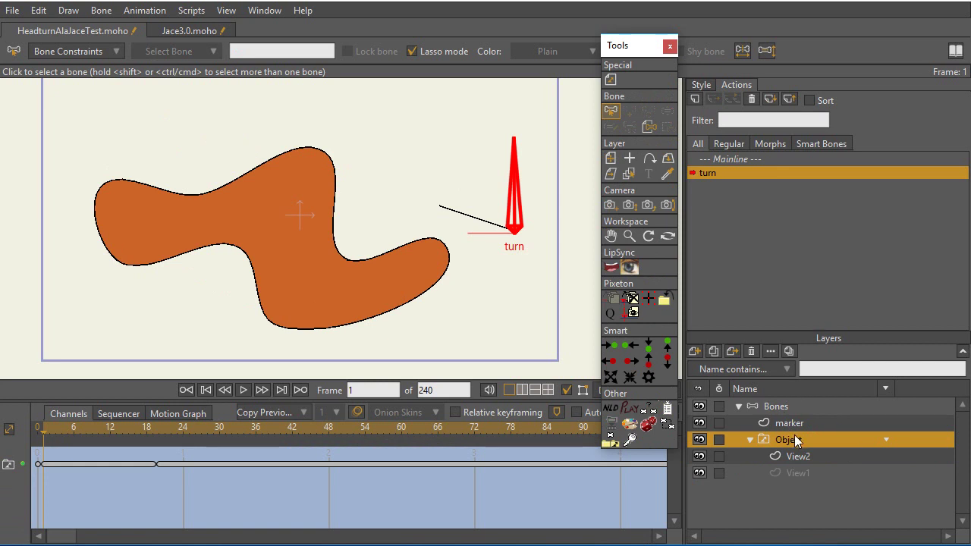
pyautogui.rightClick(802, 447)
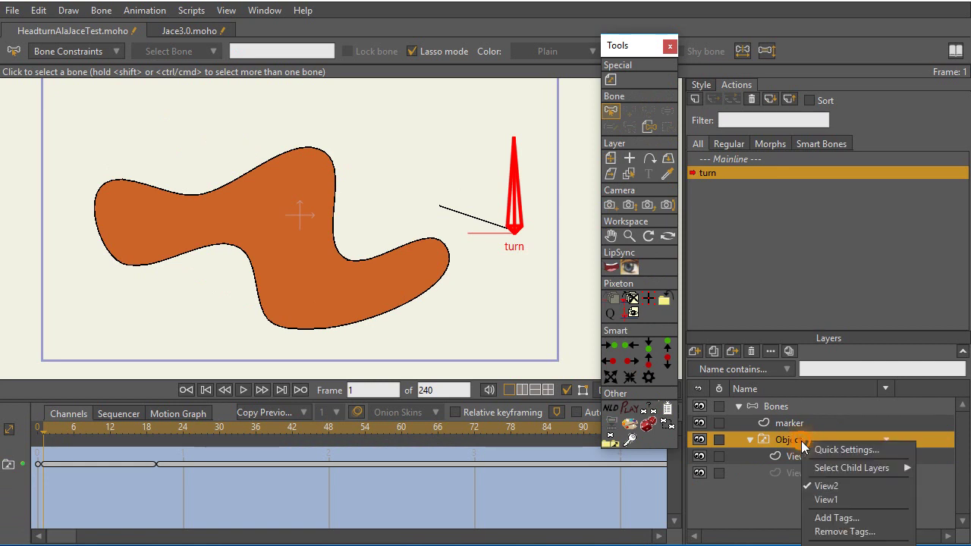
pyautogui.click(837, 501)
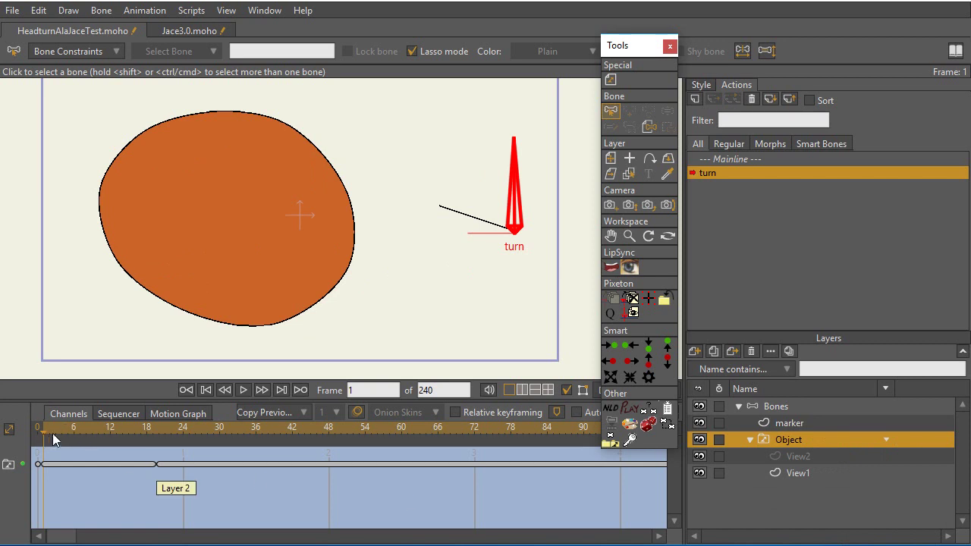
# Step: At frame 18, switch the Object layer to View2 and preview the change
pyautogui.moveTo(57, 434); pyautogui.dragTo(148, 430)
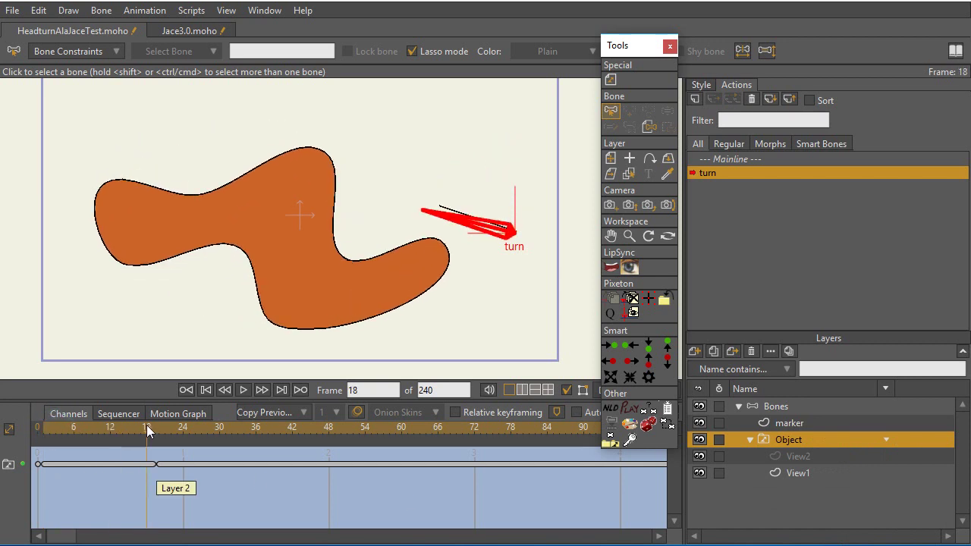
pyautogui.click(157, 464)
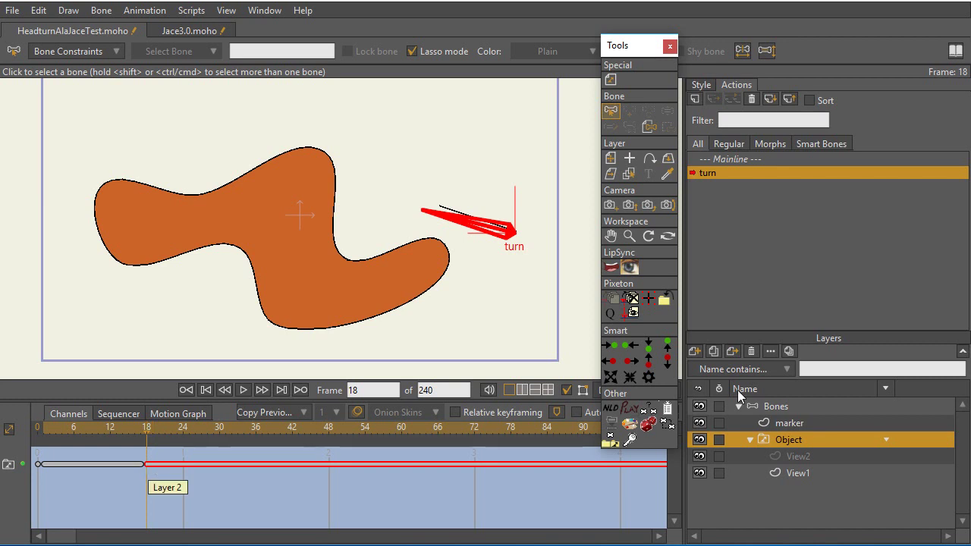
pyautogui.rightClick(800, 441)
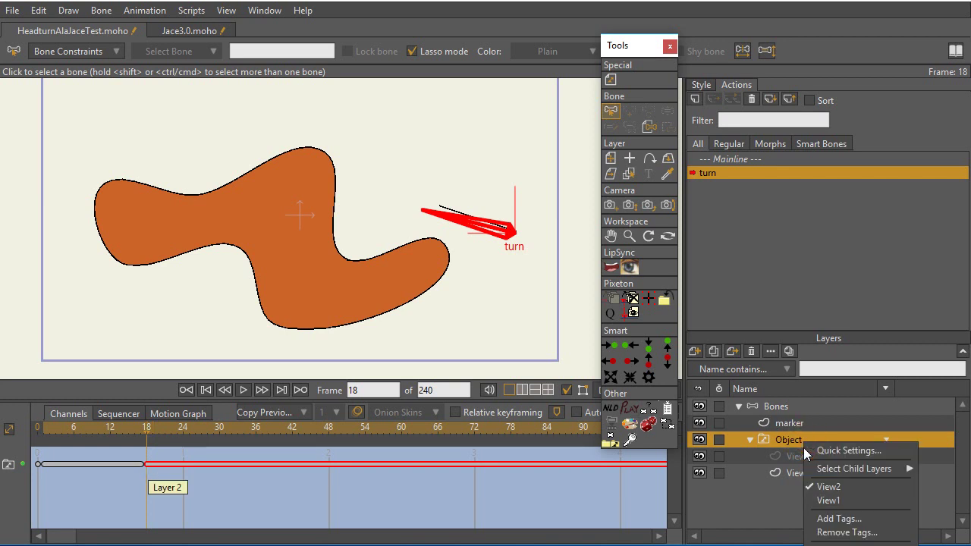
pyautogui.click(816, 487)
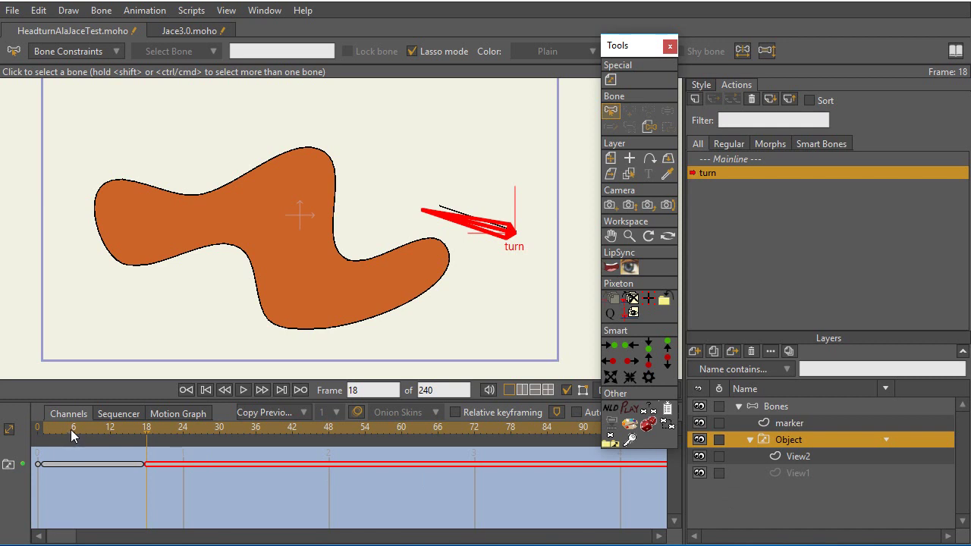
pyautogui.moveTo(70, 433); pyautogui.dragTo(176, 459)
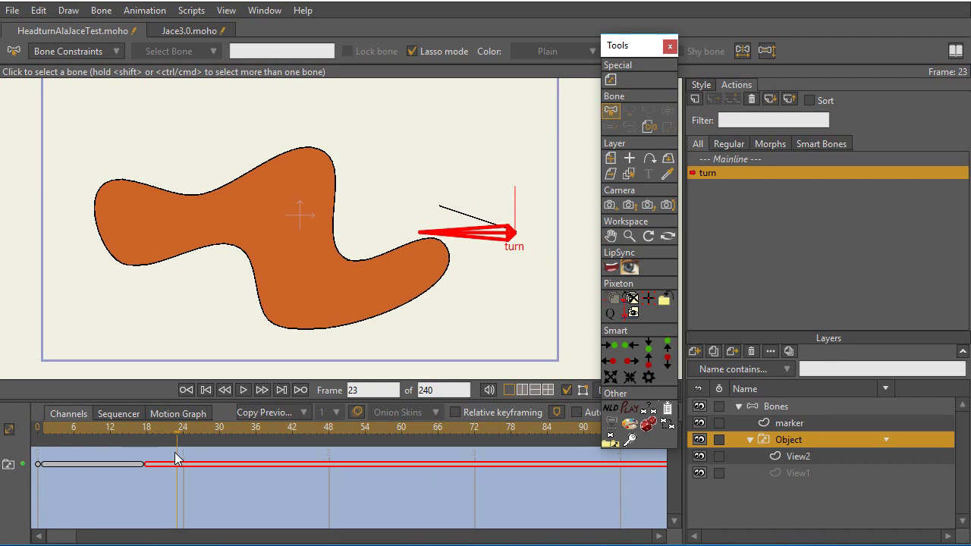
# Step: On the Mainline, marquee-select and delete View2's four stray frame-14 keyframes
pyautogui.click(737, 159)
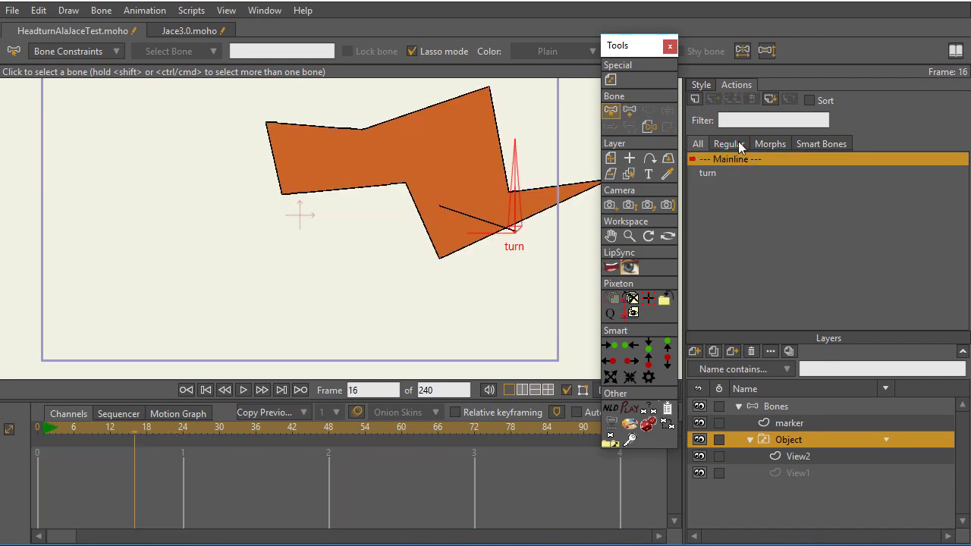
pyautogui.moveTo(134, 429)
pyautogui.mouseDown()
pyautogui.moveTo(91, 440)
pyautogui.moveTo(122, 429)
pyautogui.mouseUp()
pyautogui.click(779, 407)
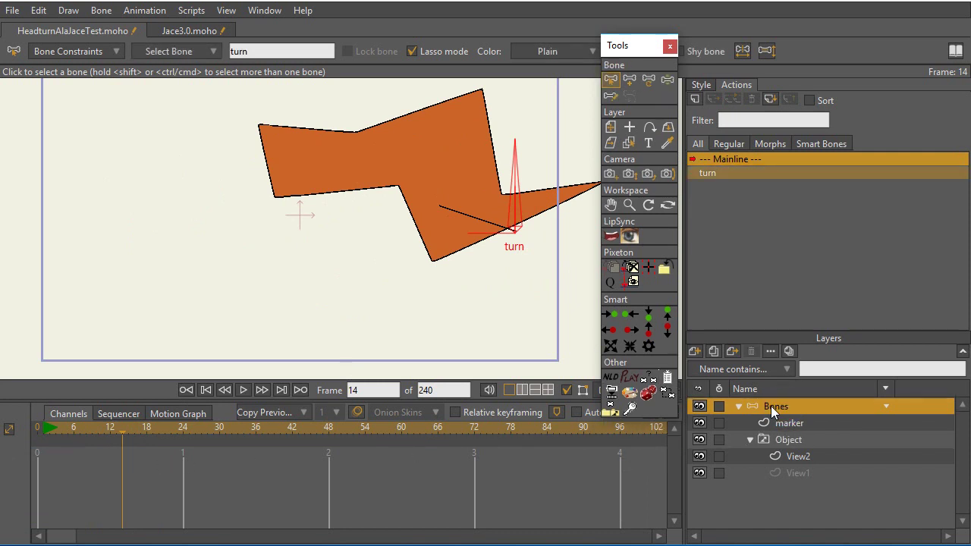
pyautogui.click(801, 456)
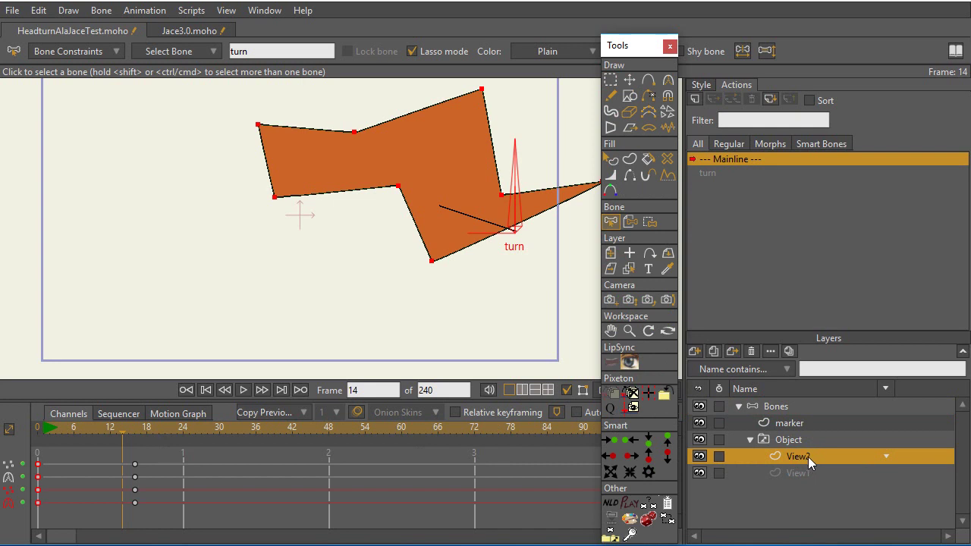
pyautogui.moveTo(162, 522); pyautogui.dragTo(79, 428)
pyautogui.press('Delete')
pyautogui.click(82, 435)
# Step: Test-rotate the turn bone at frame 8, then undo it and clear the test key
pyautogui.click(789, 407)
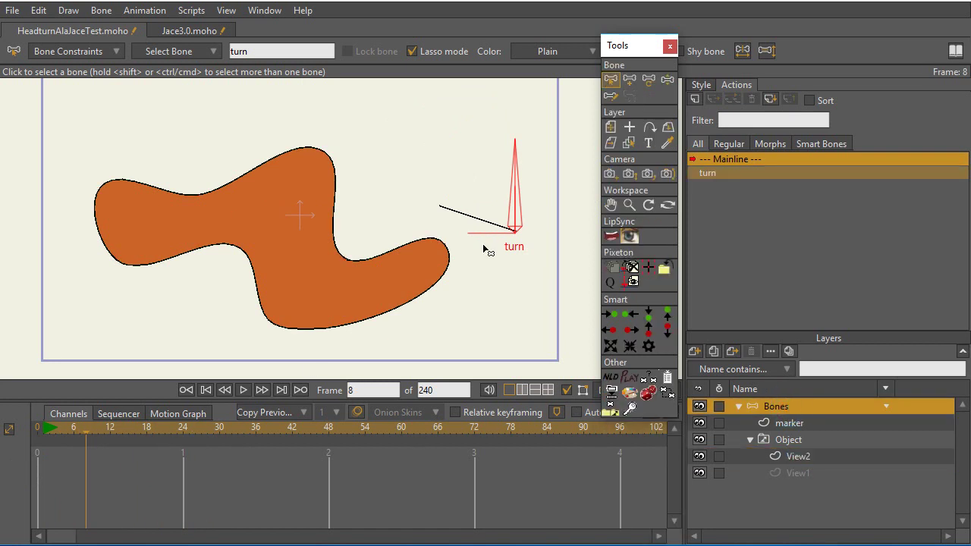
pyautogui.click(666, 80)
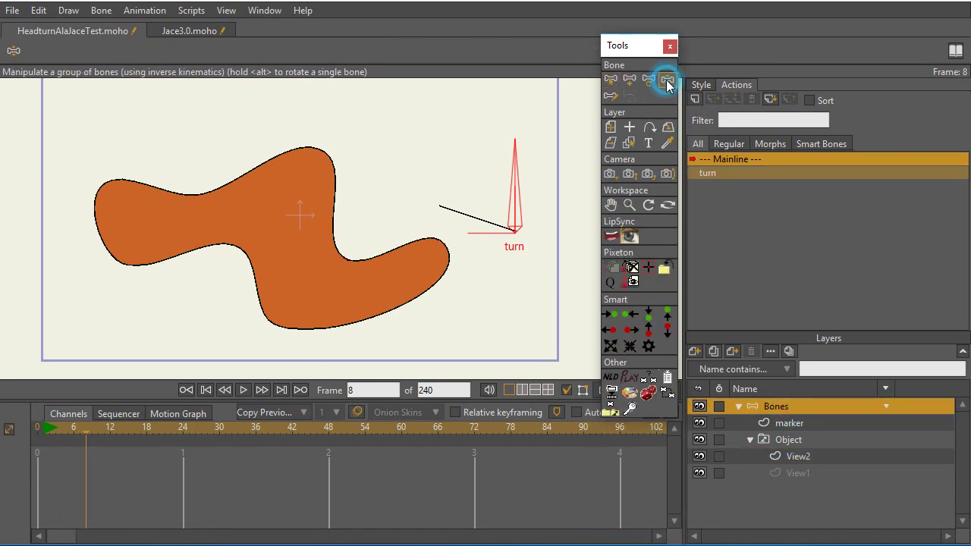
pyautogui.moveTo(515, 167)
pyautogui.mouseDown()
pyautogui.moveTo(501, 174)
pyautogui.moveTo(496, 163)
pyautogui.moveTo(522, 169)
pyautogui.mouseUp()
pyautogui.hotkey('ctrl', 'z')
pyautogui.click(115, 492)
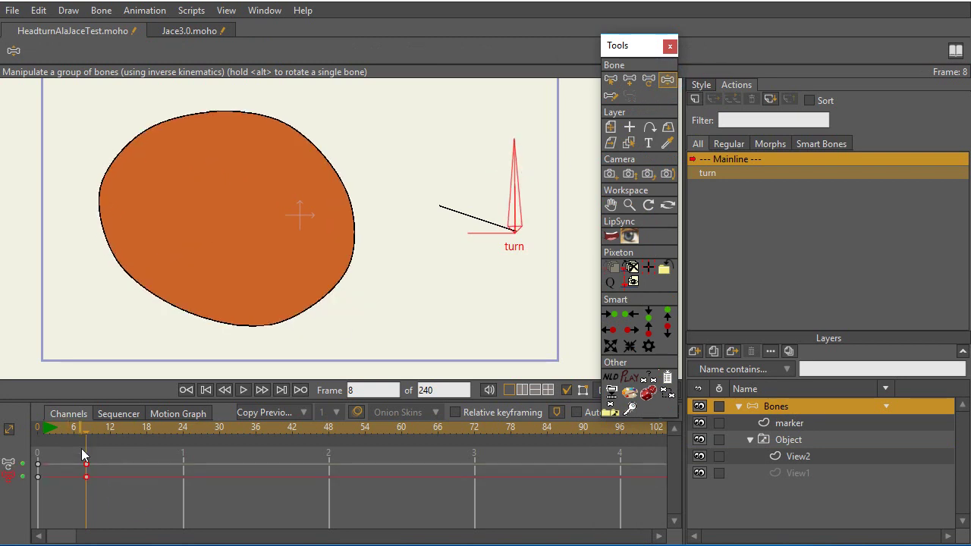
# Step: At frame 0, make View1 the Object switch layer's active child
pyautogui.click(796, 442)
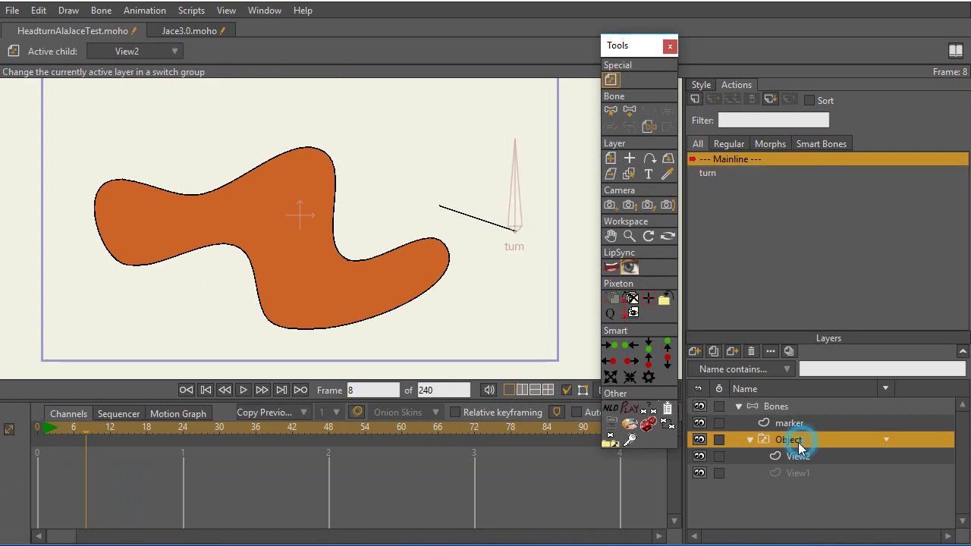
pyautogui.click(206, 390)
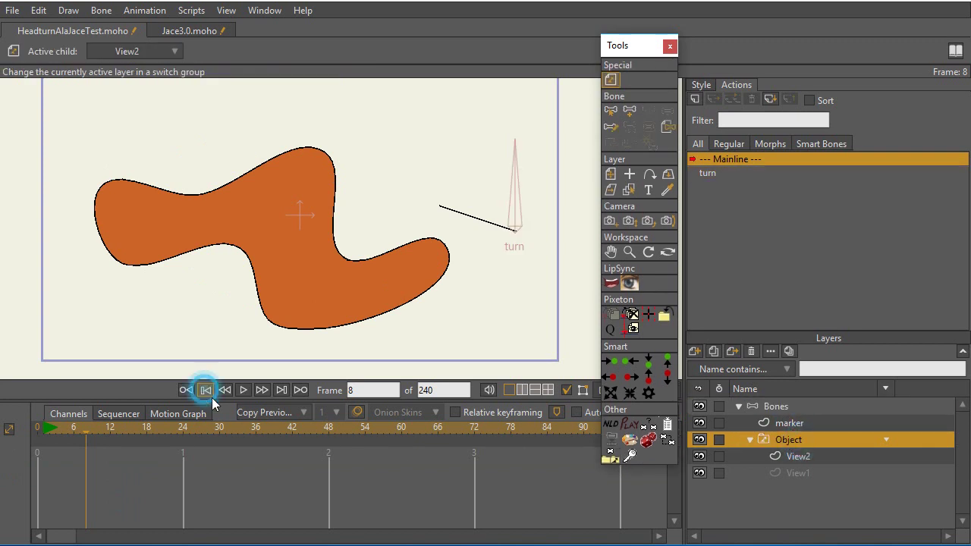
pyautogui.doubleClick(797, 442)
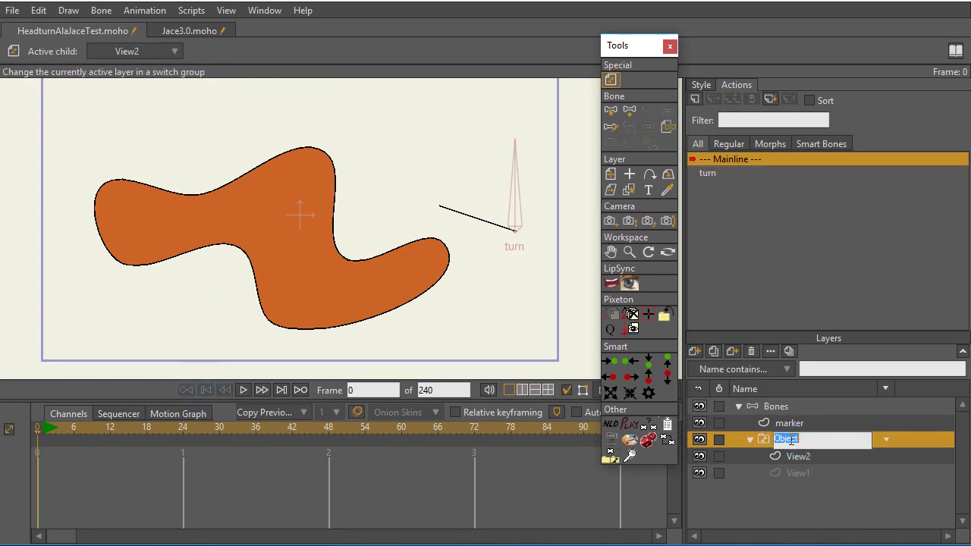
pyautogui.click(836, 458)
pyautogui.click(824, 439)
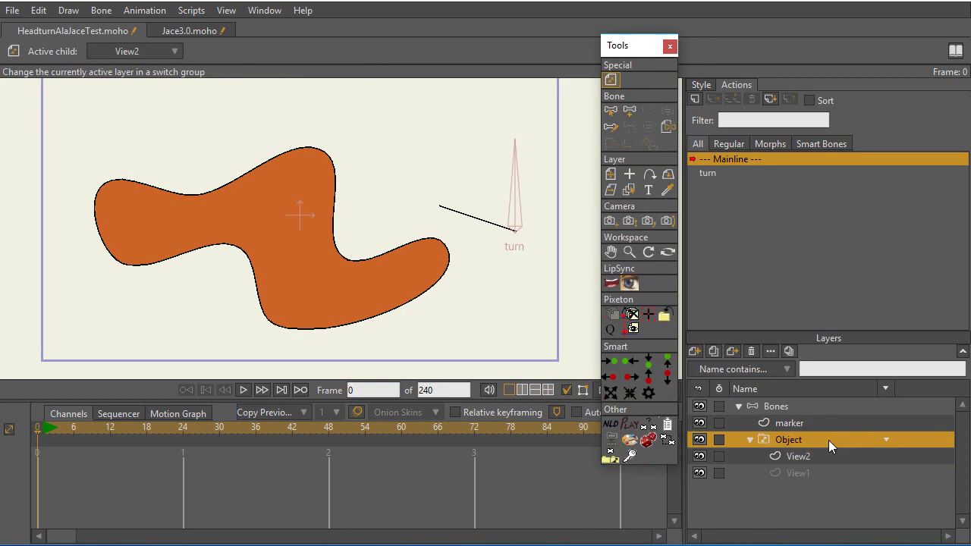
pyautogui.rightClick(829, 439)
pyautogui.click(842, 494)
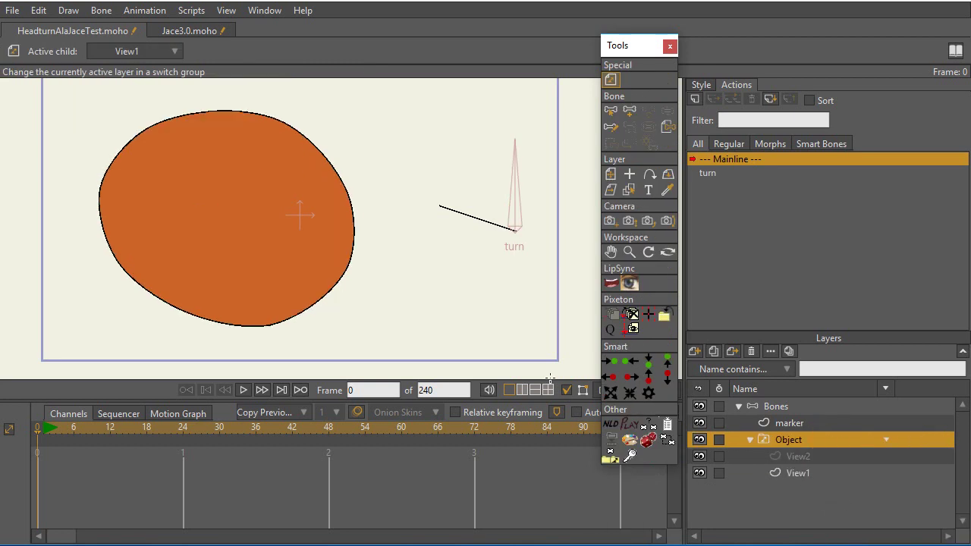
pyautogui.moveTo(65, 428); pyautogui.dragTo(95, 434)
# Step: Key the turn bone's rotation at frames 11, 18, 22 and 27, then scrub back to preview
pyautogui.click(781, 408)
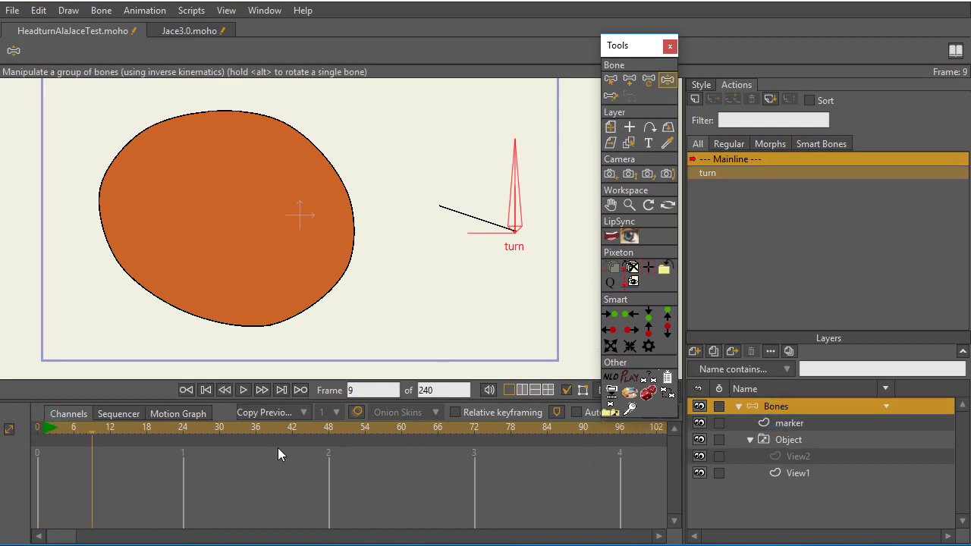
pyautogui.click(104, 431)
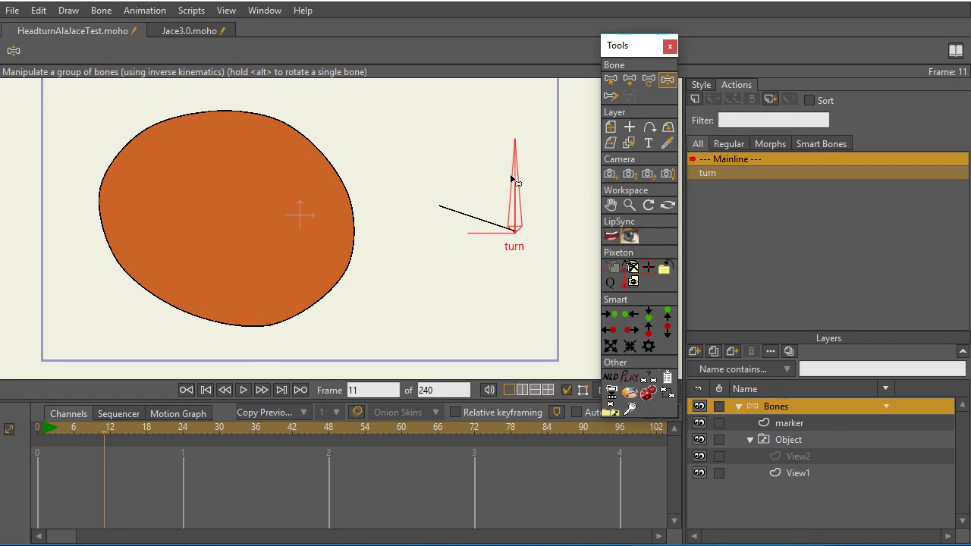
pyautogui.moveTo(513, 169); pyautogui.dragTo(488, 203)
pyautogui.moveTo(111, 429); pyautogui.dragTo(149, 432)
pyautogui.moveTo(462, 206); pyautogui.dragTo(507, 173)
pyautogui.moveTo(144, 429); pyautogui.dragTo(171, 431)
pyautogui.moveTo(483, 188); pyautogui.dragTo(544, 185)
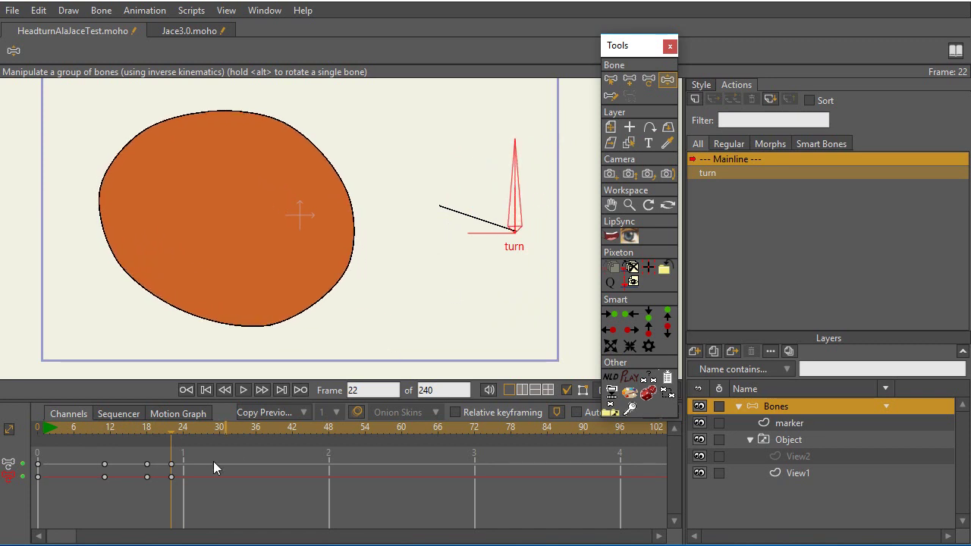
pyautogui.moveTo(172, 432); pyautogui.dragTo(201, 432)
pyautogui.moveTo(513, 187)
pyautogui.mouseDown()
pyautogui.moveTo(470, 233)
pyautogui.moveTo(447, 288)
pyautogui.mouseUp()
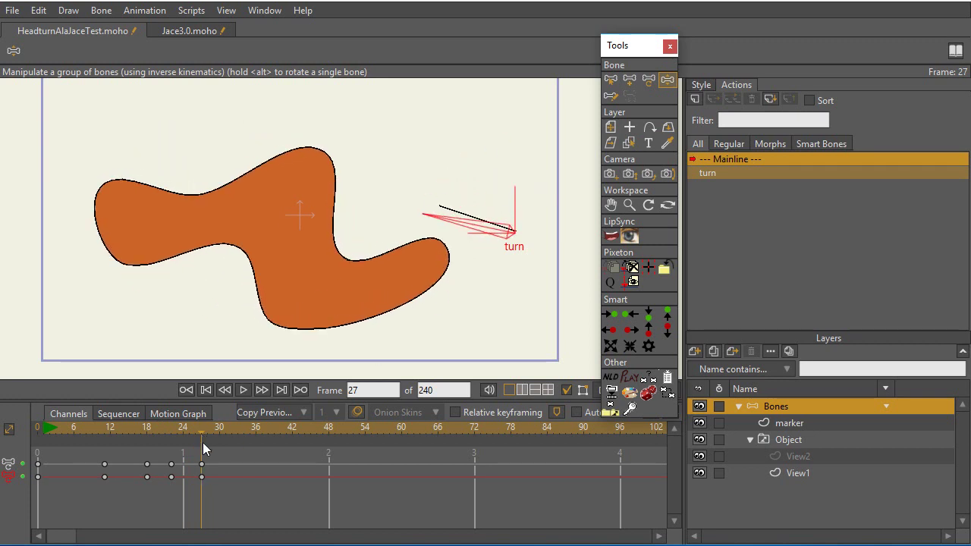
pyautogui.moveTo(199, 435)
pyautogui.mouseDown()
pyautogui.moveTo(106, 445)
pyautogui.moveTo(171, 452)
pyautogui.moveTo(118, 453)
pyautogui.mouseUp()
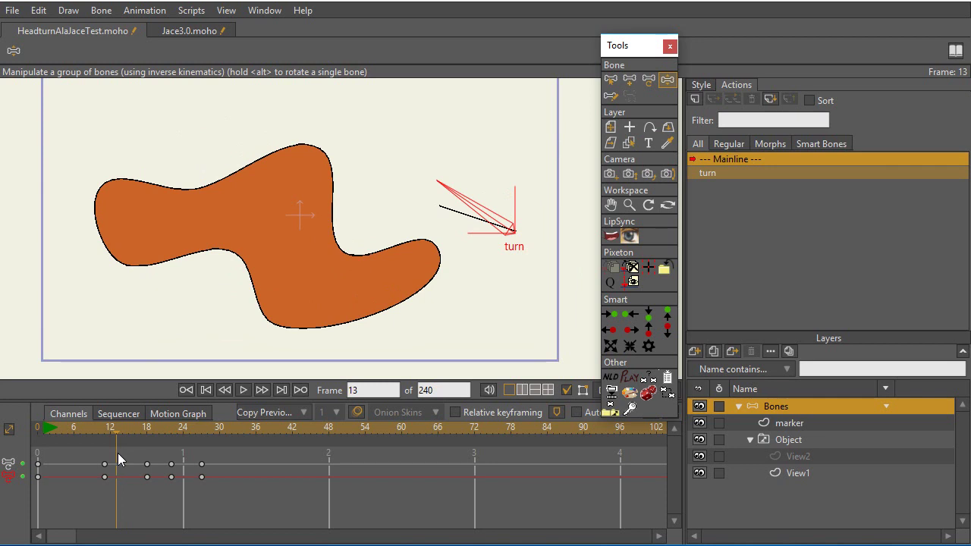